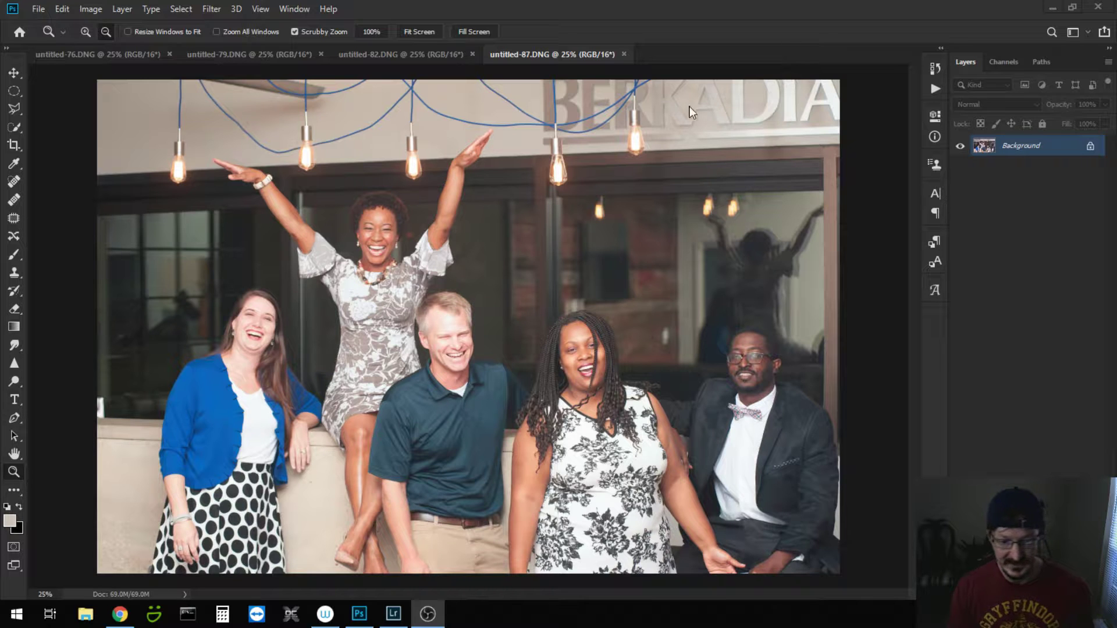
Step: Compare the open group photos untitled-82, untitled-79 and untitled-76, and return to untitled-87.DNG to examine the sign behind the group
{"action": "left_click", "coordinate": [437, 54]}
{"action": "left_click", "coordinate": [271, 53]}
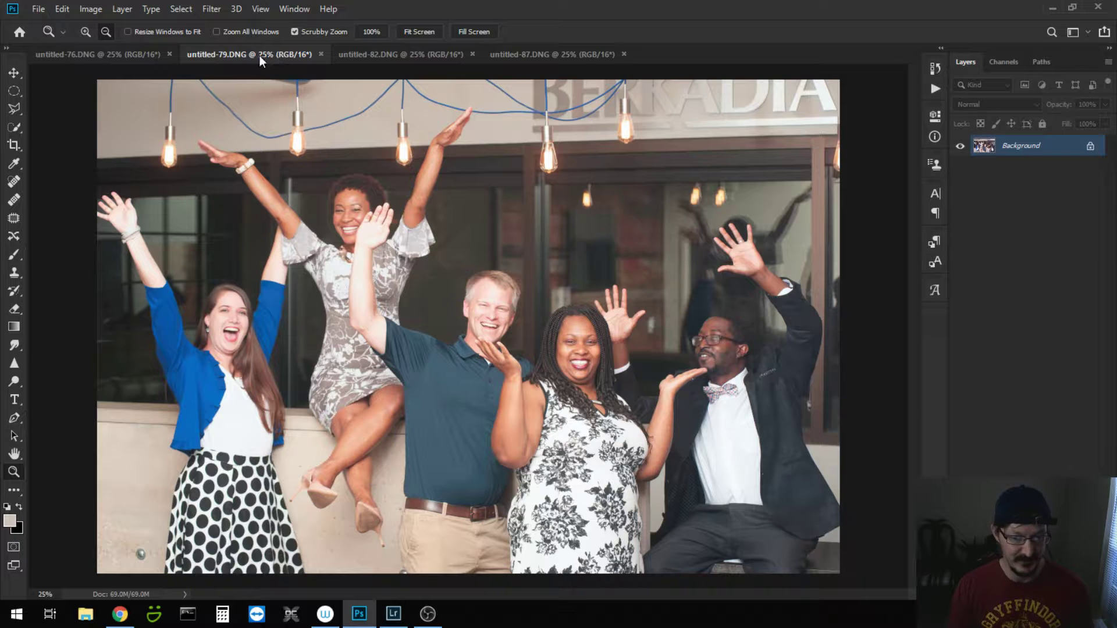
{"action": "left_click", "coordinate": [130, 54]}
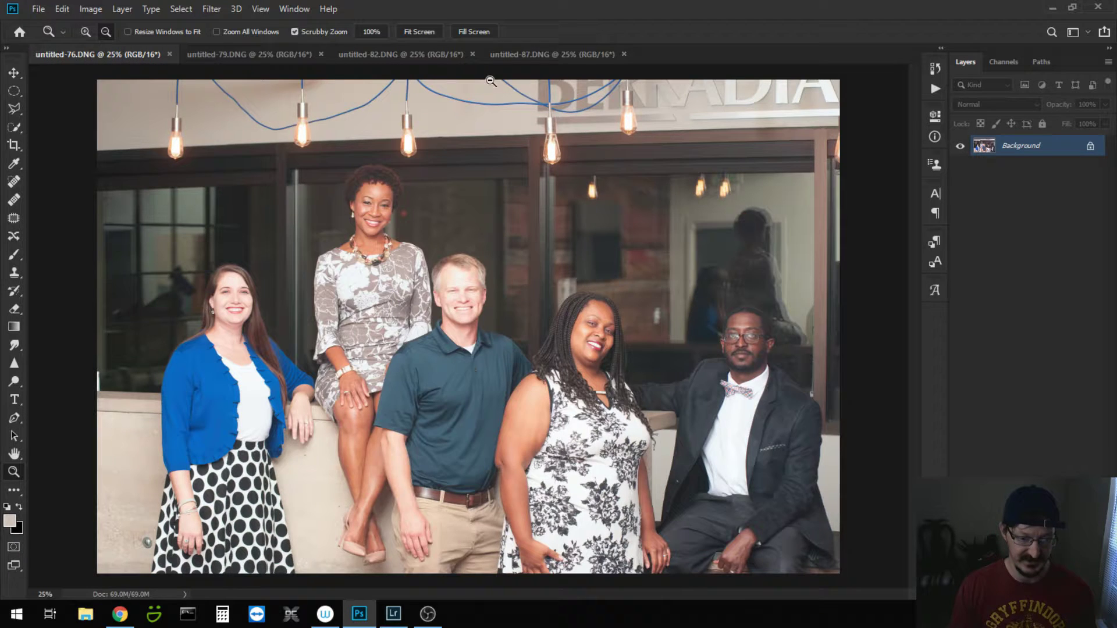
{"action": "left_click", "coordinate": [542, 49]}
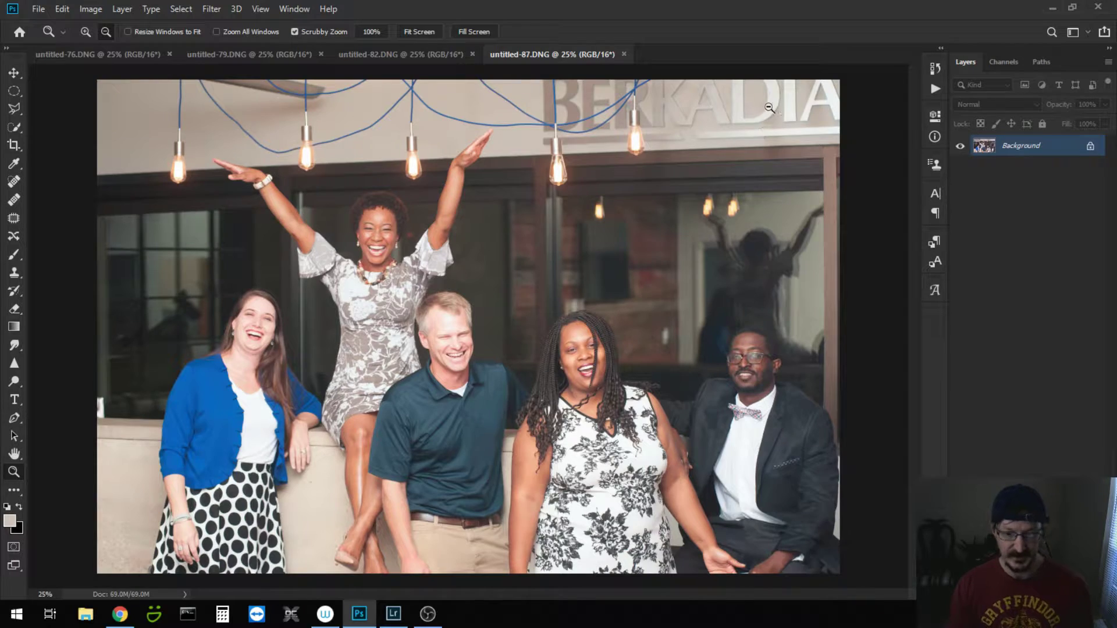
{"action": "left_click_drag", "start_coordinate": [769, 108], "coordinate": [785, 143]}
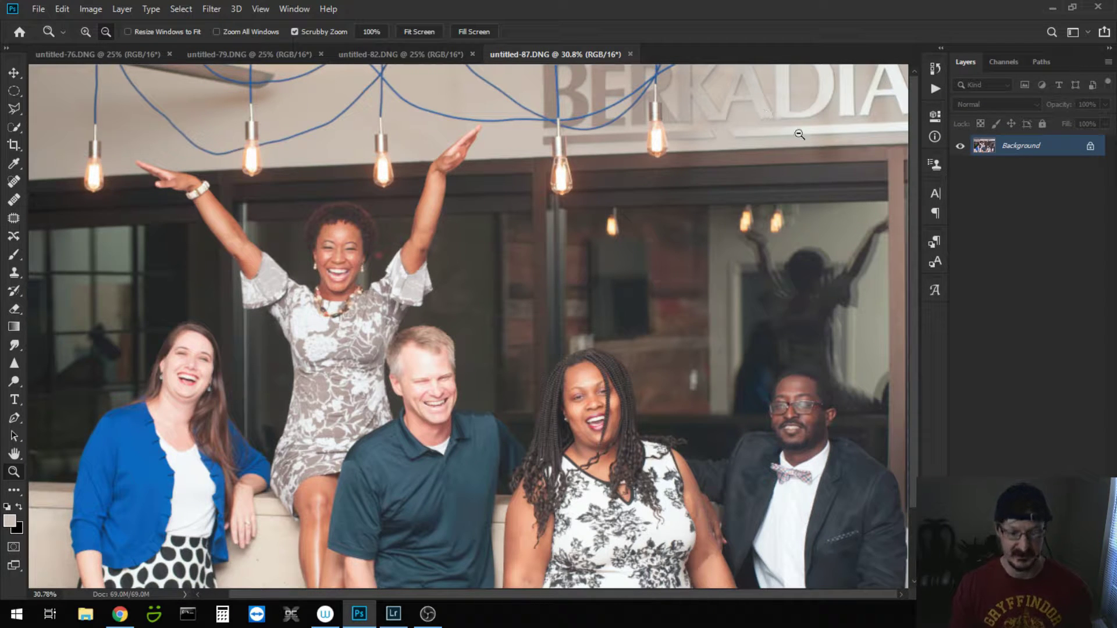
{"action": "left_click_drag", "start_coordinate": [779, 124], "coordinate": [763, 131]}
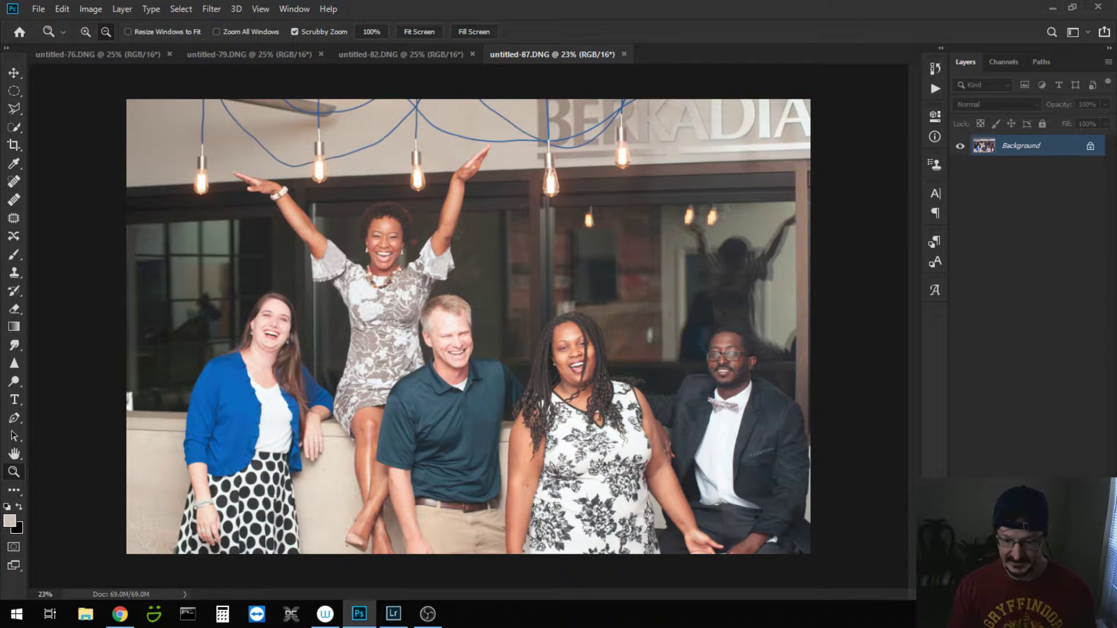
Step: Add an empty layer and set the foreground colour to the beige wall tone bcbab0, sampled just under the sign's letters
{"action": "key", "text": "ctrl+shift+alt+n"}
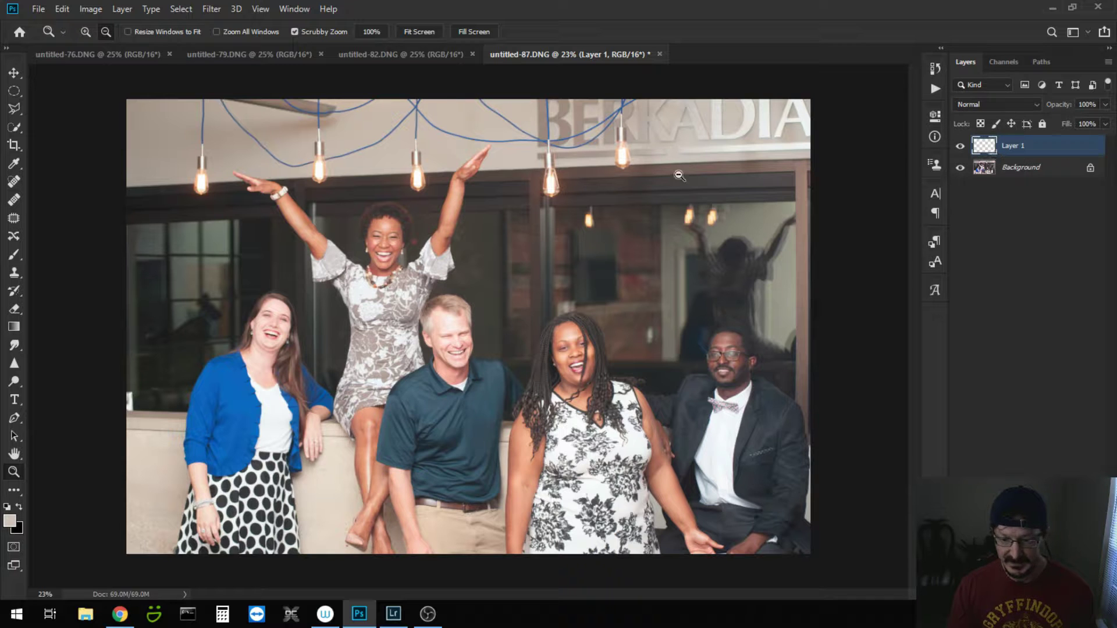
{"action": "left_click_drag", "start_coordinate": [570, 126], "coordinate": [623, 147]}
{"action": "left_click_drag", "start_coordinate": [582, 593], "coordinate": [747, 602]}
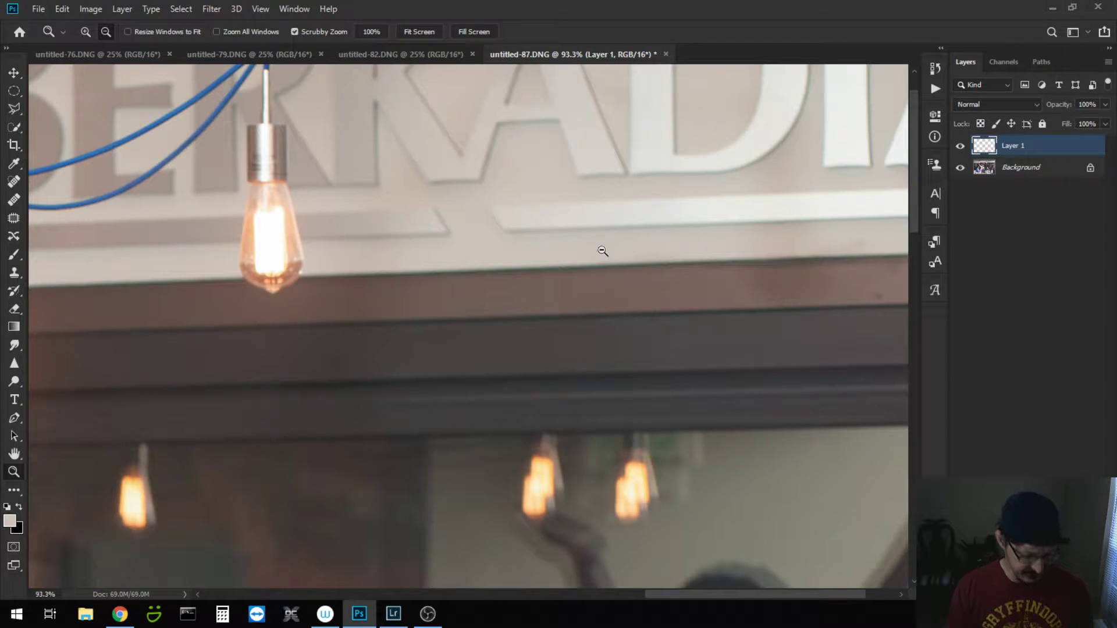
{"action": "left_click", "coordinate": [10, 521]}
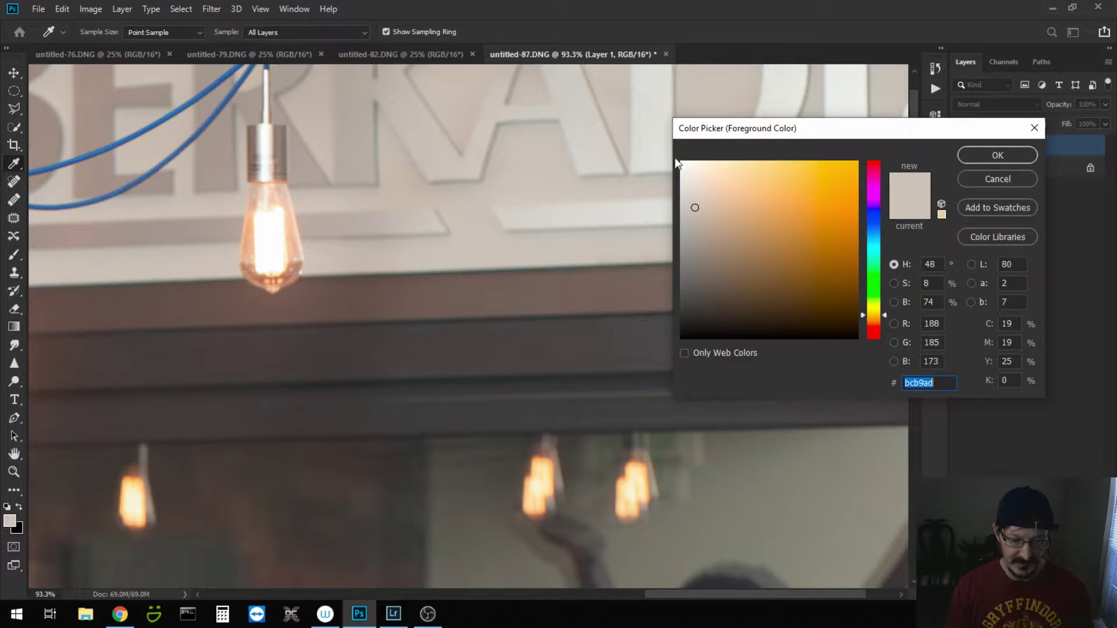
{"action": "left_click", "coordinate": [627, 246]}
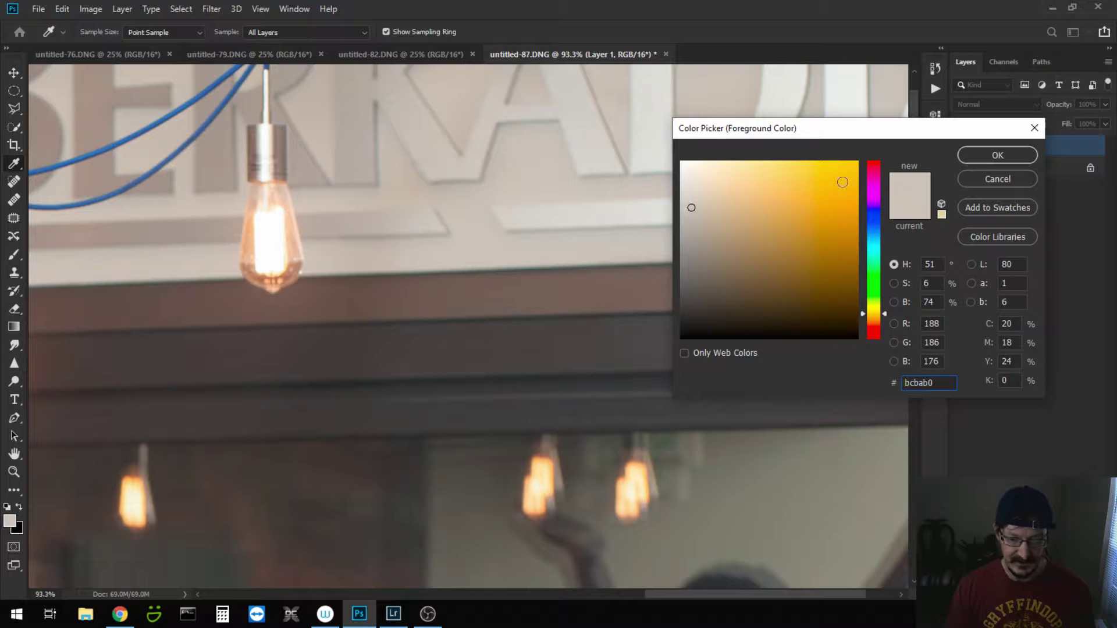
{"action": "left_click", "coordinate": [979, 157]}
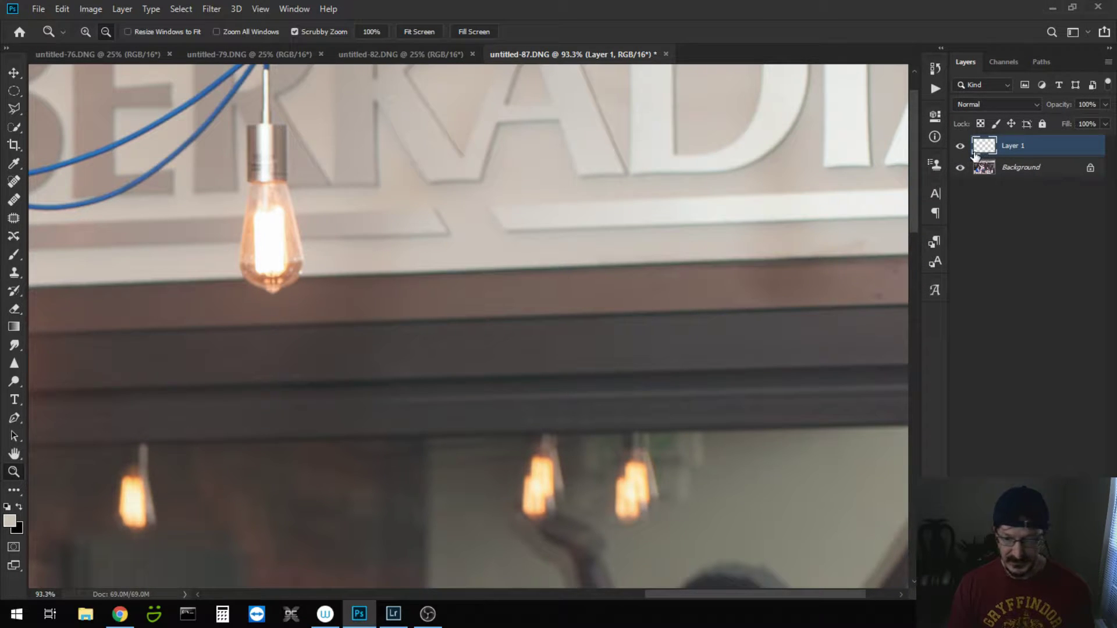
Step: Unlock the background photo layer and hide it, leaving the empty Layer 1 active
{"action": "left_click", "coordinate": [1090, 170]}
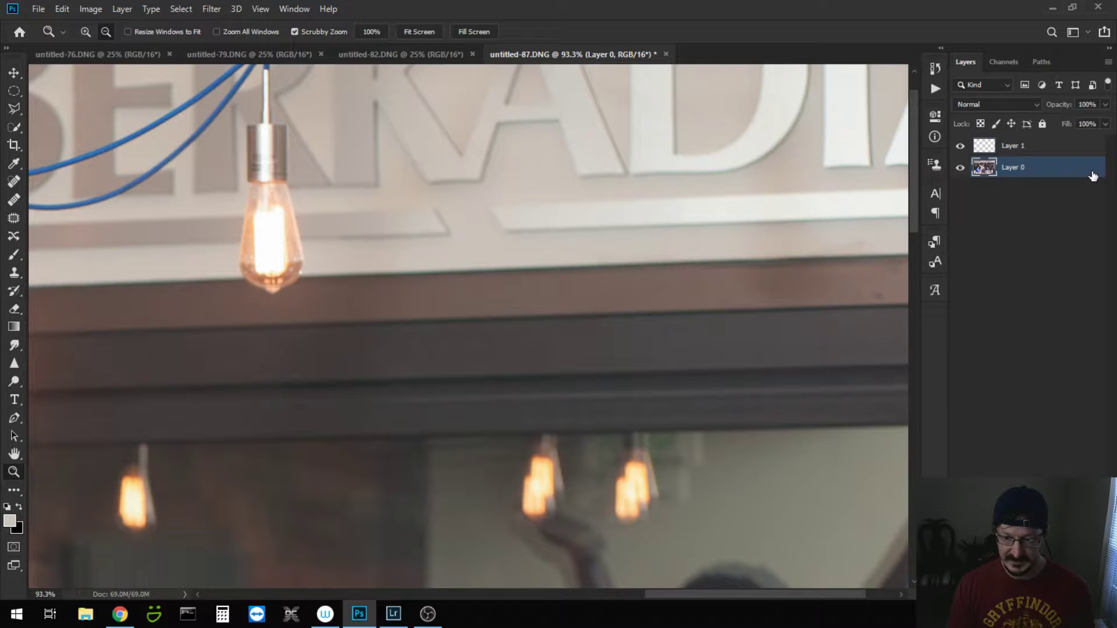
{"action": "left_click", "coordinate": [1030, 149]}
{"action": "left_click", "coordinate": [960, 168]}
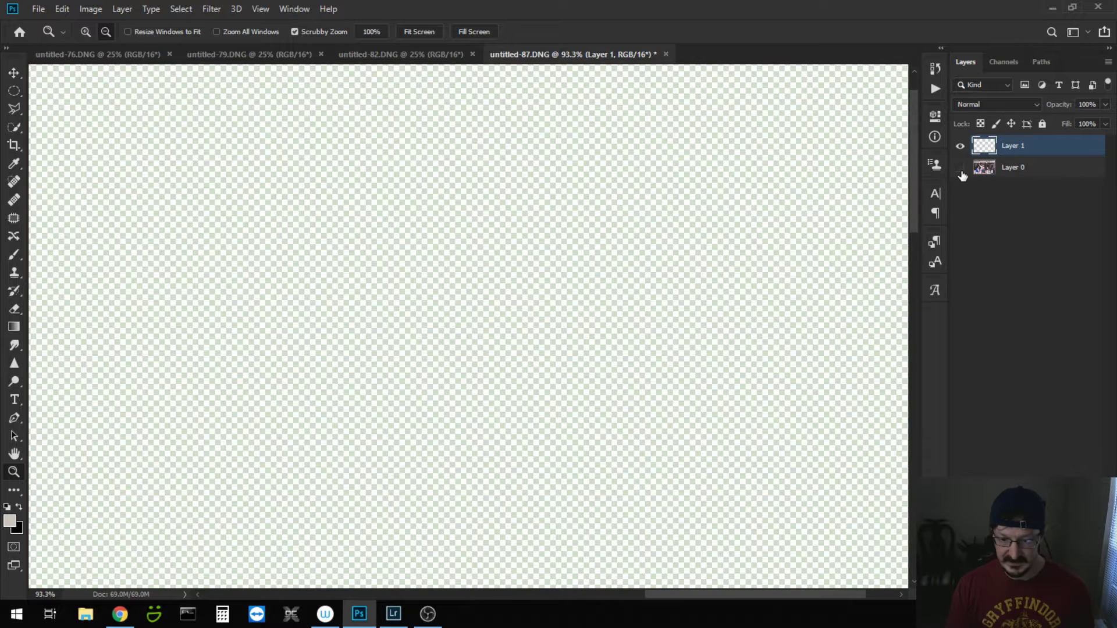
Step: Cover all of Layer 1 with the sampled wall colour using a large Hard Round brush, and place it beneath the photo layer
{"action": "left_click_drag", "start_coordinate": [716, 231], "coordinate": [613, 239]}
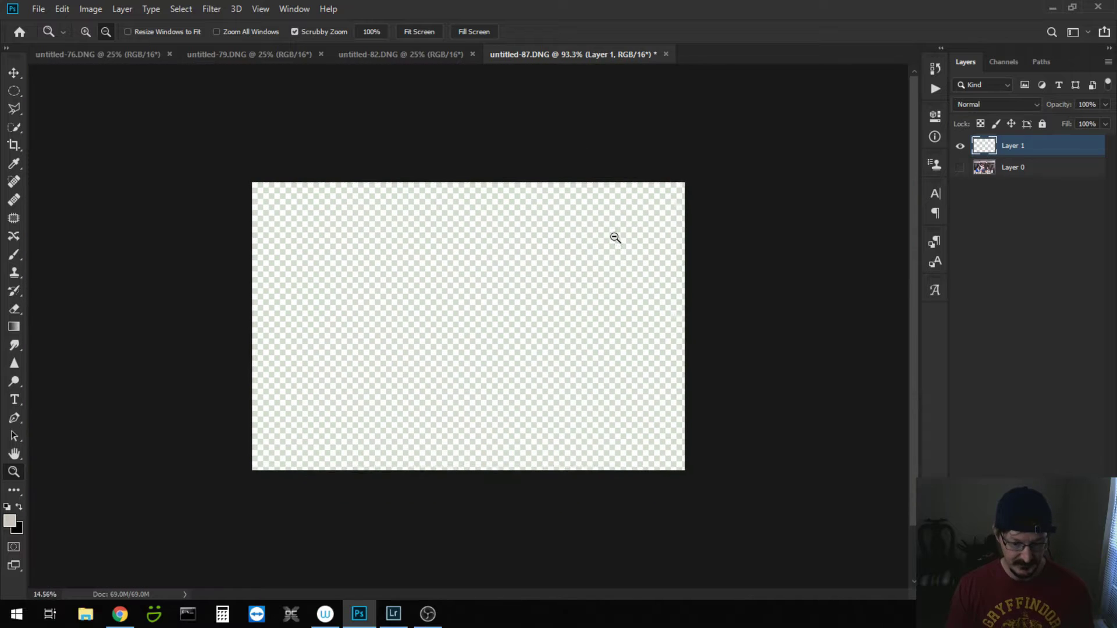
{"action": "key", "text": "b"}
{"action": "mouse_move", "coordinate": [509, 265]}
{"action": "left_mouse_down"}
{"action": "mouse_move", "coordinate": [498, 264]}
{"action": "mouse_move", "coordinate": [581, 278]}
{"action": "mouse_move", "coordinate": [592, 266]}
{"action": "left_mouse_up"}
{"action": "right_click", "coordinate": [592, 265]}
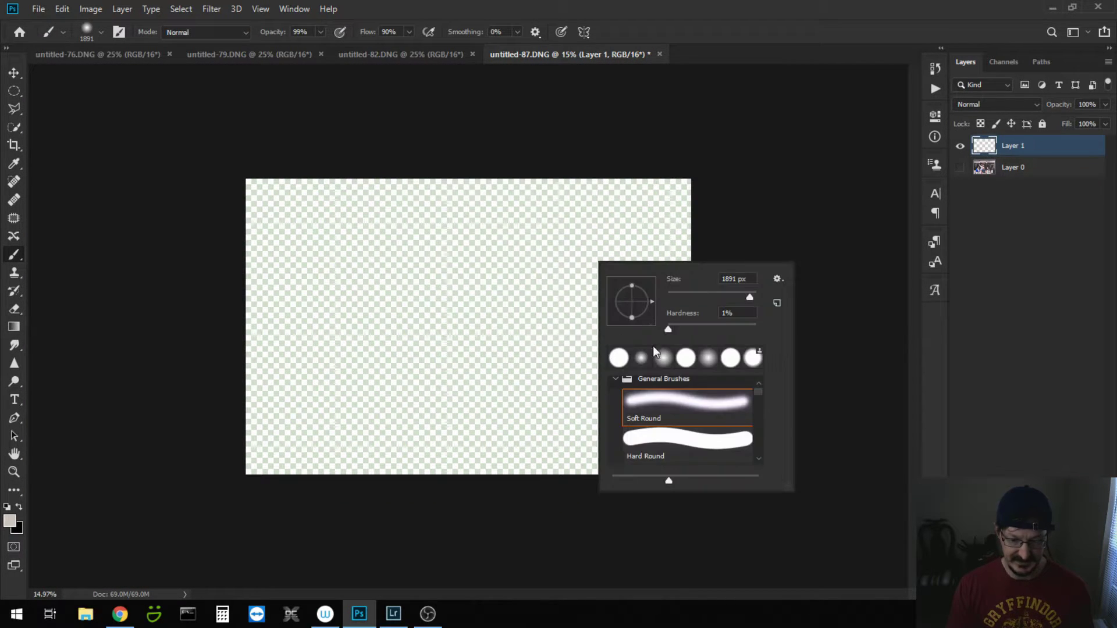
{"action": "left_click", "coordinate": [662, 456]}
{"action": "left_click", "coordinate": [761, 199]}
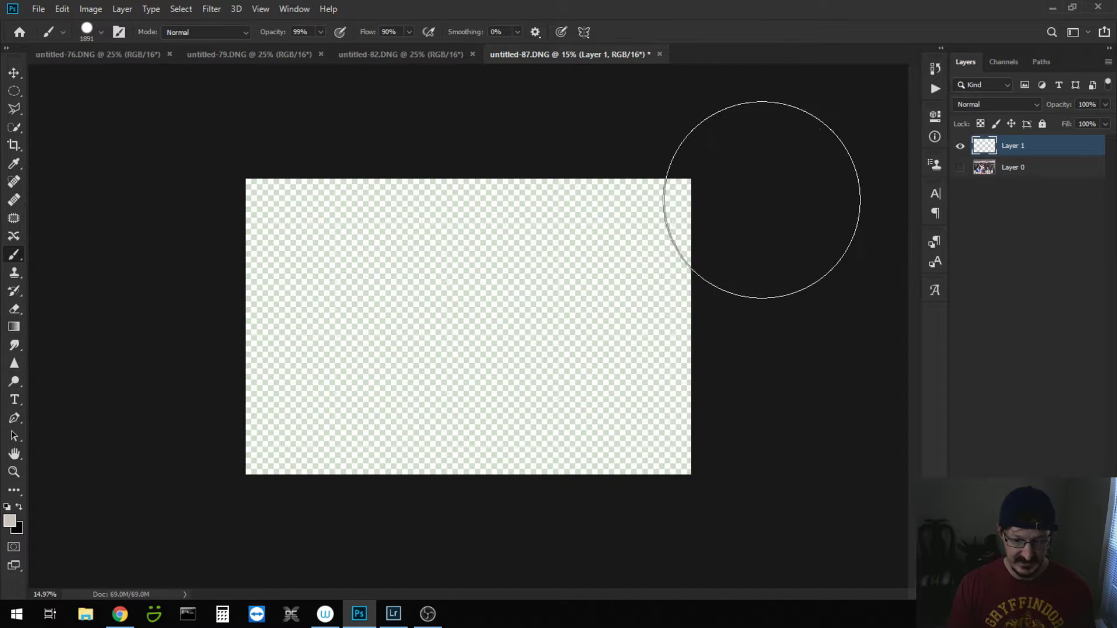
{"action": "left_click_drag", "start_coordinate": [509, 206], "coordinate": [742, 219]}
{"action": "mouse_move", "coordinate": [267, 182]}
{"action": "left_mouse_down"}
{"action": "mouse_move", "coordinate": [142, 182]}
{"action": "mouse_move", "coordinate": [536, 259]}
{"action": "mouse_move", "coordinate": [186, 344]}
{"action": "mouse_move", "coordinate": [469, 357]}
{"action": "mouse_move", "coordinate": [640, 413]}
{"action": "mouse_move", "coordinate": [752, 473]}
{"action": "mouse_move", "coordinate": [329, 454]}
{"action": "mouse_move", "coordinate": [309, 506]}
{"action": "mouse_move", "coordinate": [713, 484]}
{"action": "mouse_move", "coordinate": [736, 462]}
{"action": "mouse_move", "coordinate": [723, 225]}
{"action": "mouse_move", "coordinate": [169, 287]}
{"action": "mouse_move", "coordinate": [679, 450]}
{"action": "left_mouse_up"}
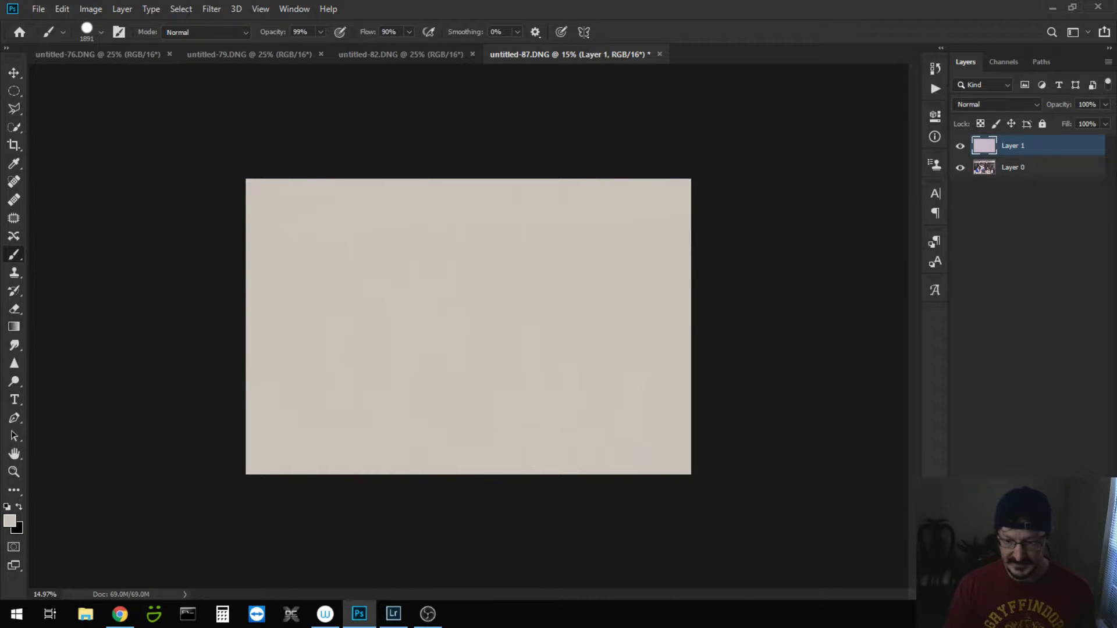
{"action": "left_click_drag", "start_coordinate": [1016, 148], "coordinate": [1027, 186]}
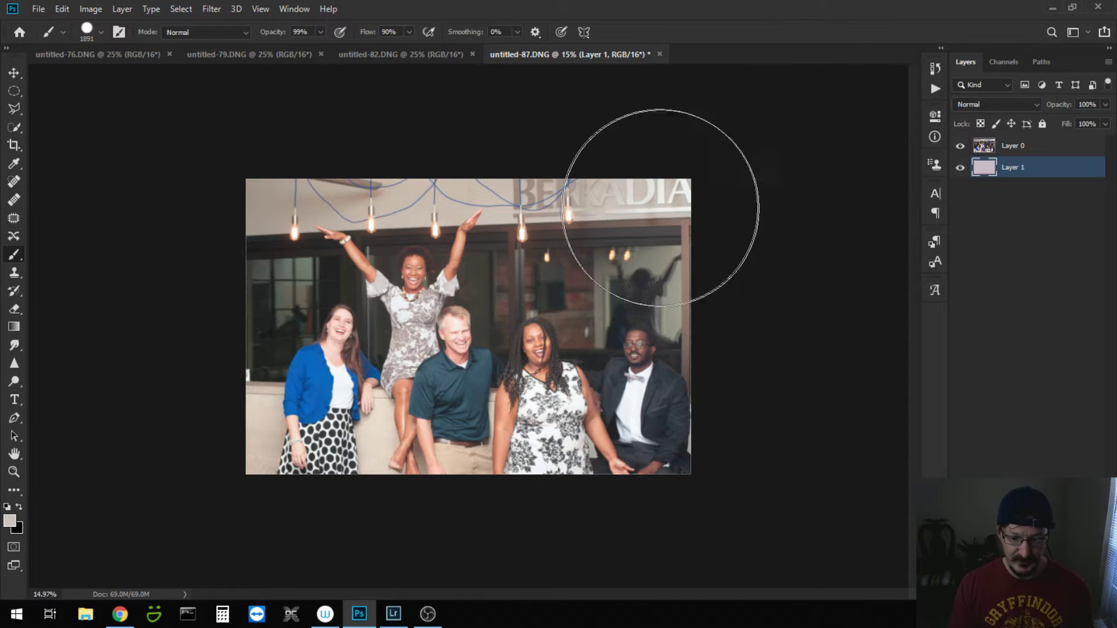
Step: Erase the sign's letters KADIA and the line under them from the photo layer, Layer 0, exposing the painted layer underneath
{"action": "key", "text": "z"}
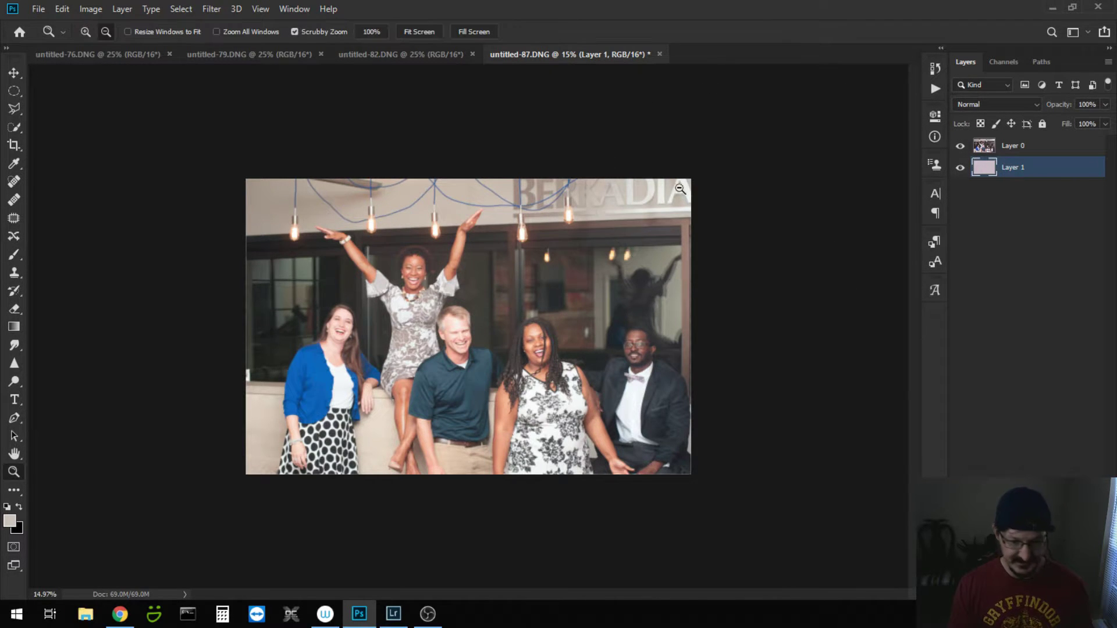
{"action": "left_click_drag", "start_coordinate": [680, 188], "coordinate": [771, 316]}
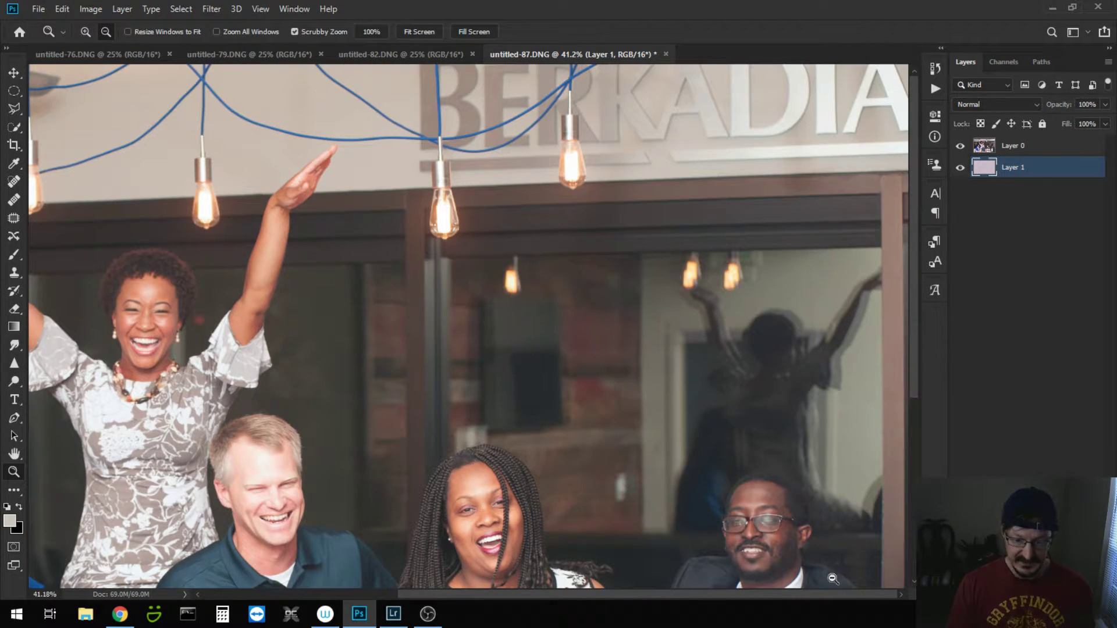
{"action": "left_click_drag", "start_coordinate": [852, 218], "coordinate": [803, 207]}
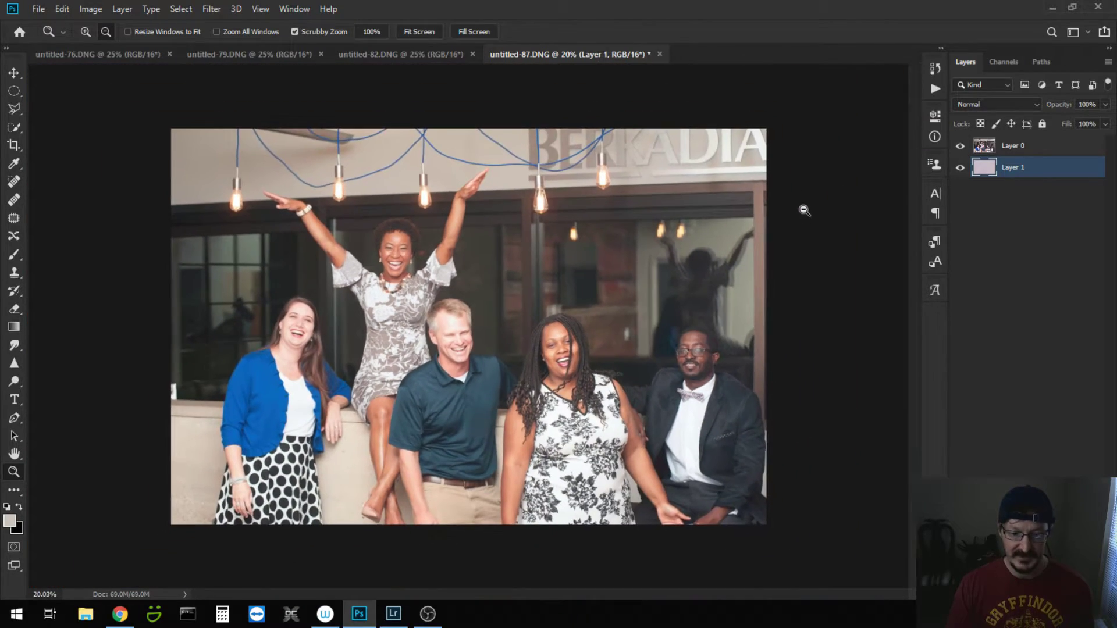
{"action": "mouse_move", "coordinate": [768, 132]}
{"action": "left_mouse_down"}
{"action": "mouse_move", "coordinate": [844, 140]}
{"action": "mouse_move", "coordinate": [650, 147]}
{"action": "mouse_move", "coordinate": [690, 125]}
{"action": "mouse_move", "coordinate": [751, 135]}
{"action": "left_mouse_up"}
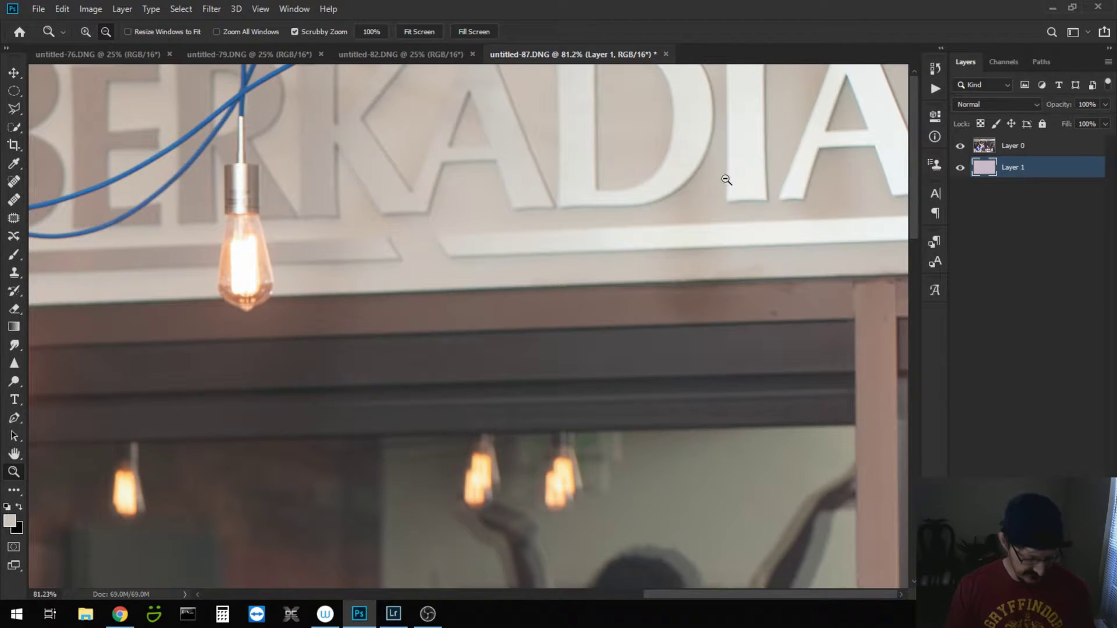
{"action": "key", "text": "e"}
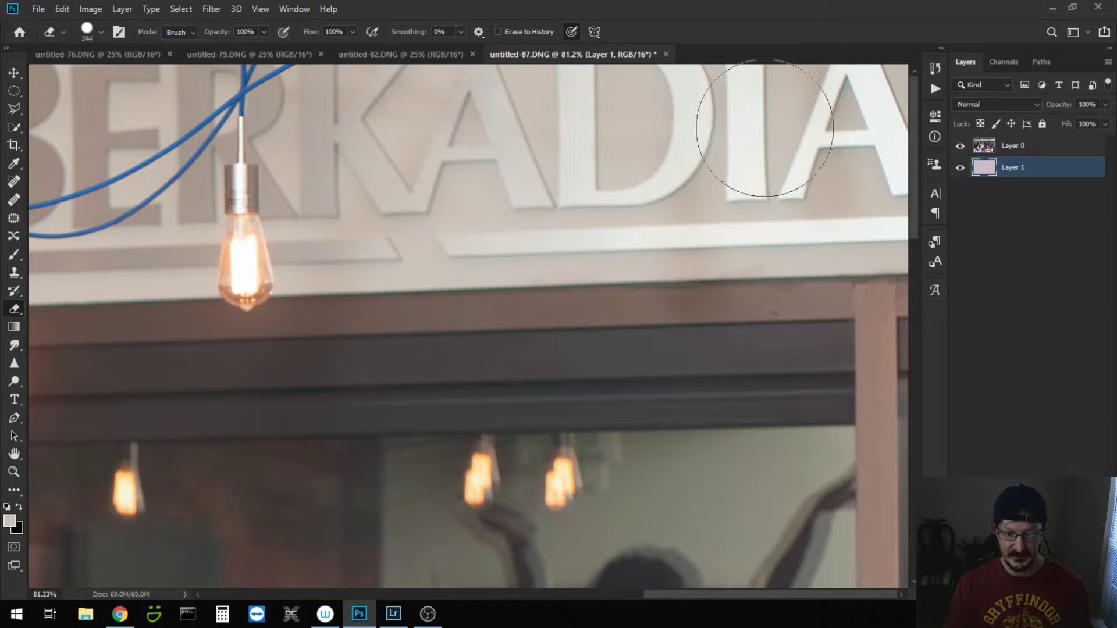
{"action": "left_click", "coordinate": [1005, 148]}
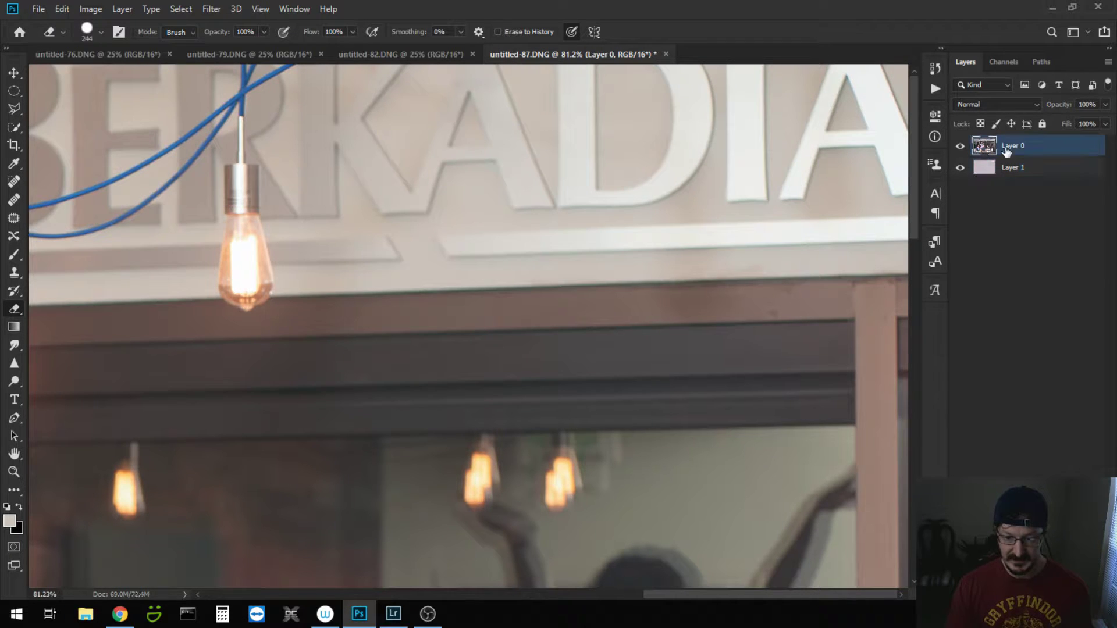
{"action": "mouse_move", "coordinate": [826, 140]}
{"action": "left_mouse_down"}
{"action": "mouse_move", "coordinate": [690, 112]}
{"action": "mouse_move", "coordinate": [764, 98]}
{"action": "mouse_move", "coordinate": [803, 137]}
{"action": "mouse_move", "coordinate": [578, 124]}
{"action": "mouse_move", "coordinate": [778, 120]}
{"action": "mouse_move", "coordinate": [578, 83]}
{"action": "mouse_move", "coordinate": [646, 145]}
{"action": "mouse_move", "coordinate": [504, 139]}
{"action": "mouse_move", "coordinate": [444, 169]}
{"action": "mouse_move", "coordinate": [474, 165]}
{"action": "mouse_move", "coordinate": [543, 207]}
{"action": "mouse_move", "coordinate": [886, 193]}
{"action": "mouse_move", "coordinate": [902, 93]}
{"action": "mouse_move", "coordinate": [884, 169]}
{"action": "mouse_move", "coordinate": [506, 173]}
{"action": "mouse_move", "coordinate": [405, 211]}
{"action": "mouse_move", "coordinate": [451, 215]}
{"action": "mouse_move", "coordinate": [456, 120]}
{"action": "mouse_move", "coordinate": [404, 124]}
{"action": "mouse_move", "coordinate": [372, 107]}
{"action": "mouse_move", "coordinate": [349, 219]}
{"action": "mouse_move", "coordinate": [489, 180]}
{"action": "mouse_move", "coordinate": [461, 183]}
{"action": "mouse_move", "coordinate": [705, 168]}
{"action": "left_mouse_up"}
{"action": "key", "text": "z"}
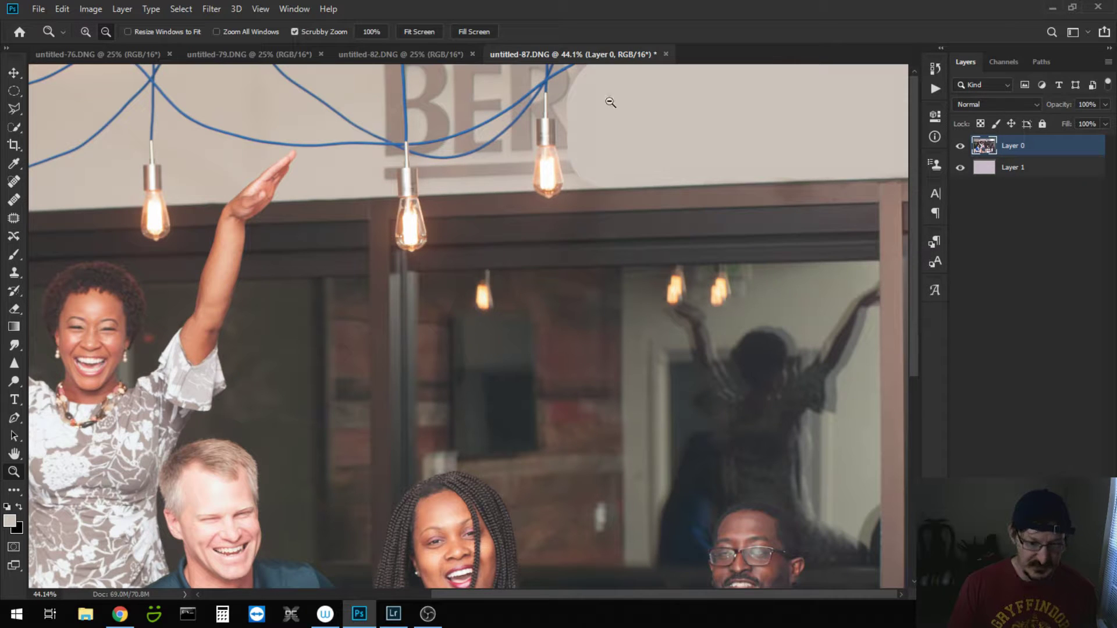
{"action": "left_click_drag", "start_coordinate": [513, 93], "coordinate": [830, 158]}
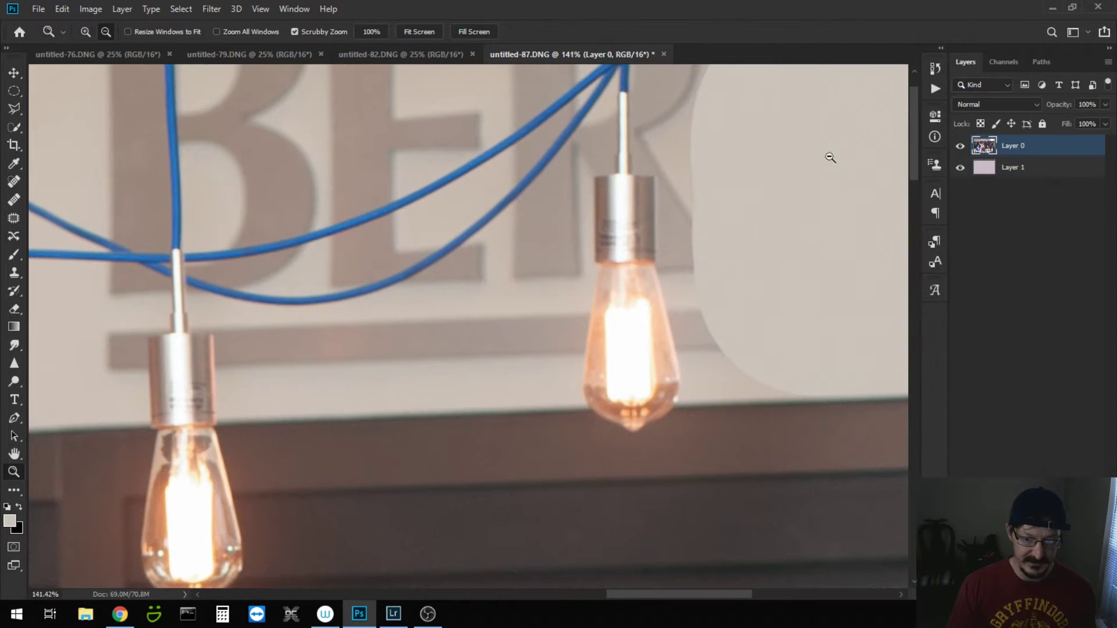
{"action": "left_click_drag", "start_coordinate": [915, 124], "coordinate": [920, 100]}
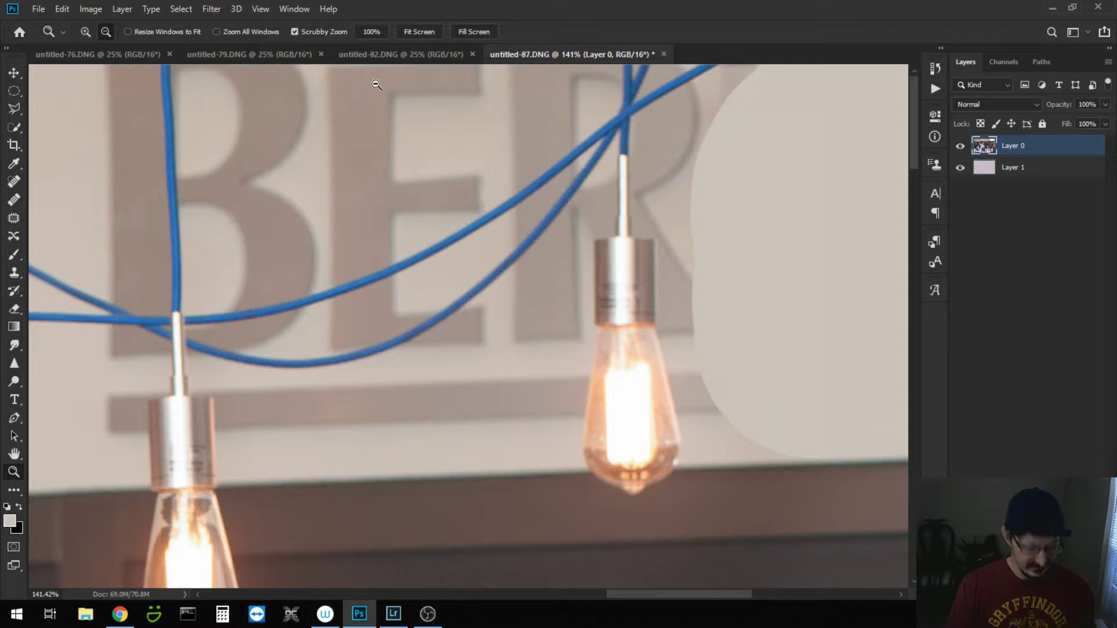
{"action": "key", "text": "e"}
{"action": "mouse_move", "coordinate": [365, 101]}
{"action": "left_mouse_down"}
{"action": "mouse_move", "coordinate": [383, 114]}
{"action": "mouse_move", "coordinate": [357, 109]}
{"action": "mouse_move", "coordinate": [429, 95]}
{"action": "left_mouse_up"}
{"action": "key", "text": "ctrl+z"}
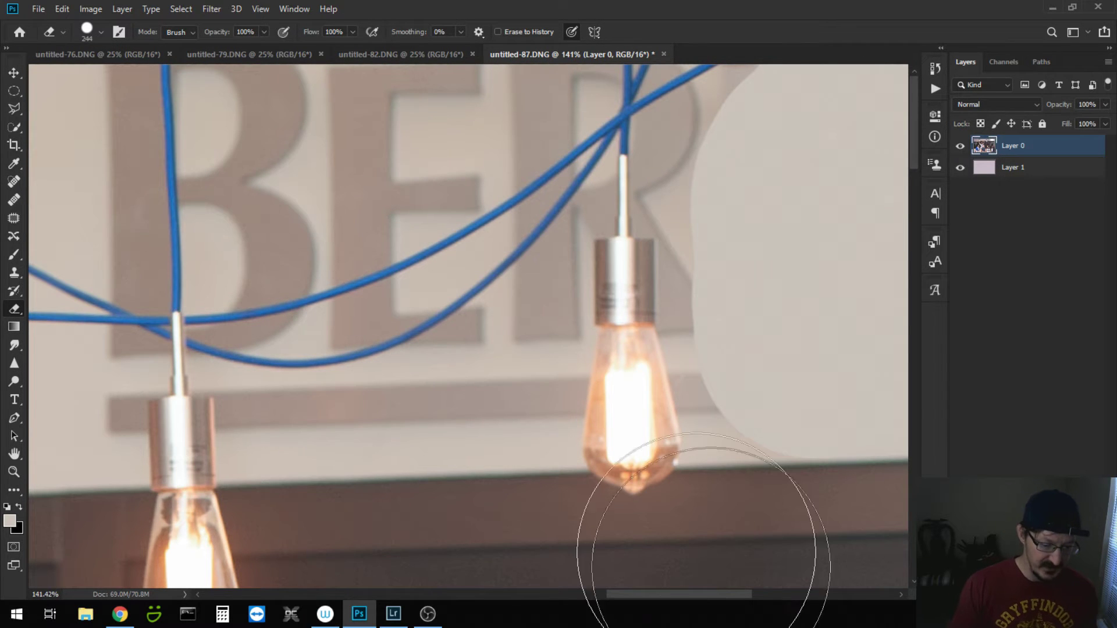
Step: Set the foreground colour to the wall tone b7b4a6, sampled between the letters B and E of the sign
{"action": "left_click_drag", "start_coordinate": [722, 595], "coordinate": [693, 595]}
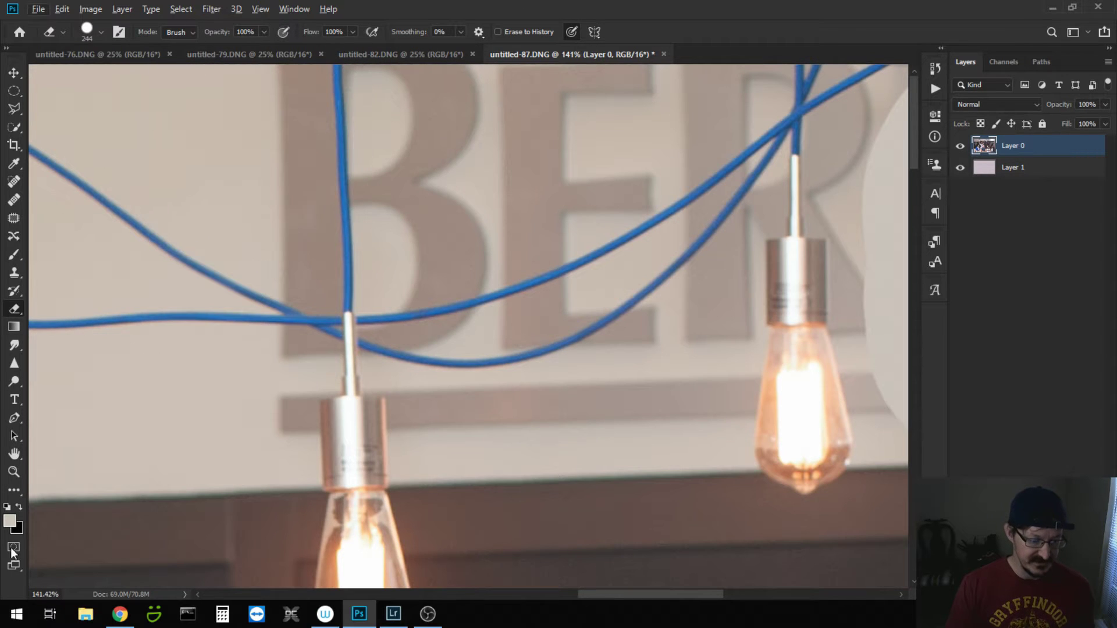
{"action": "left_click", "coordinate": [15, 523]}
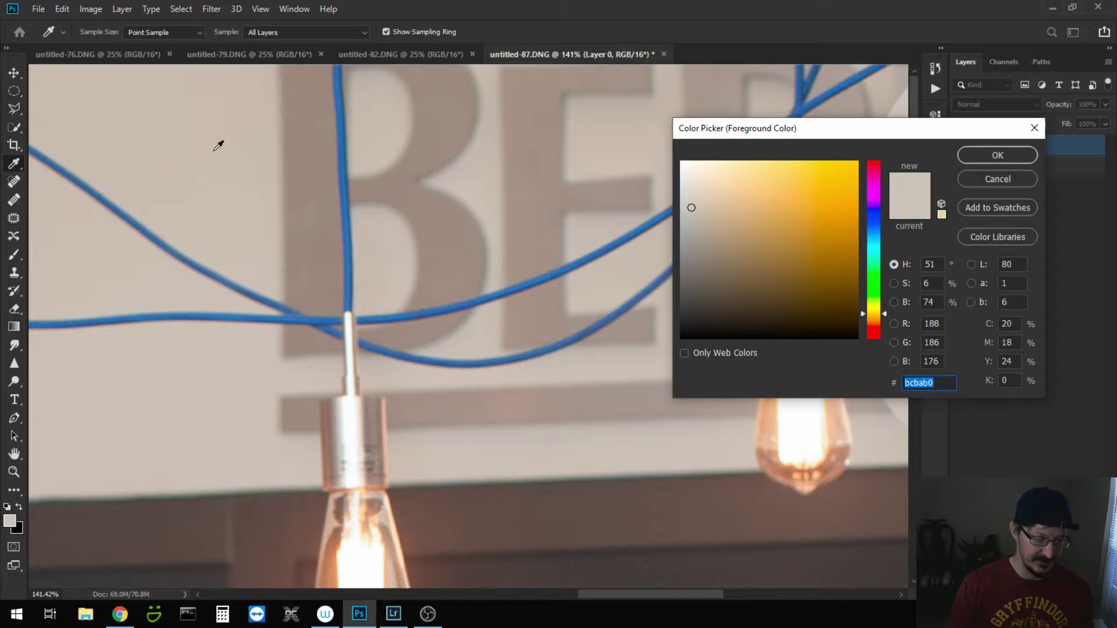
{"action": "left_click", "coordinate": [483, 170]}
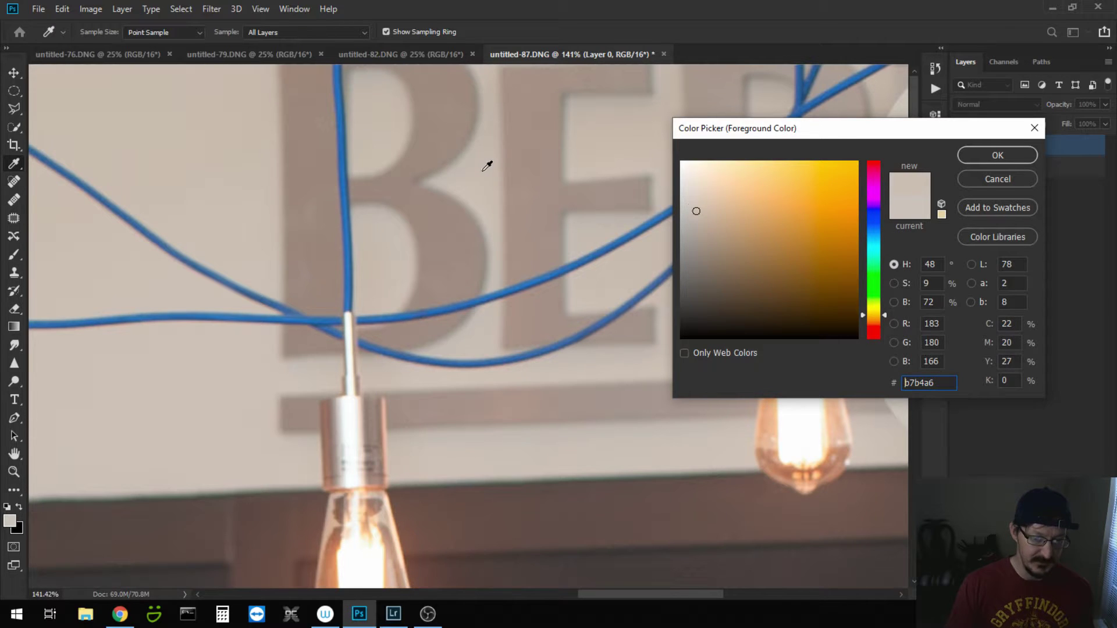
{"action": "left_click", "coordinate": [970, 160]}
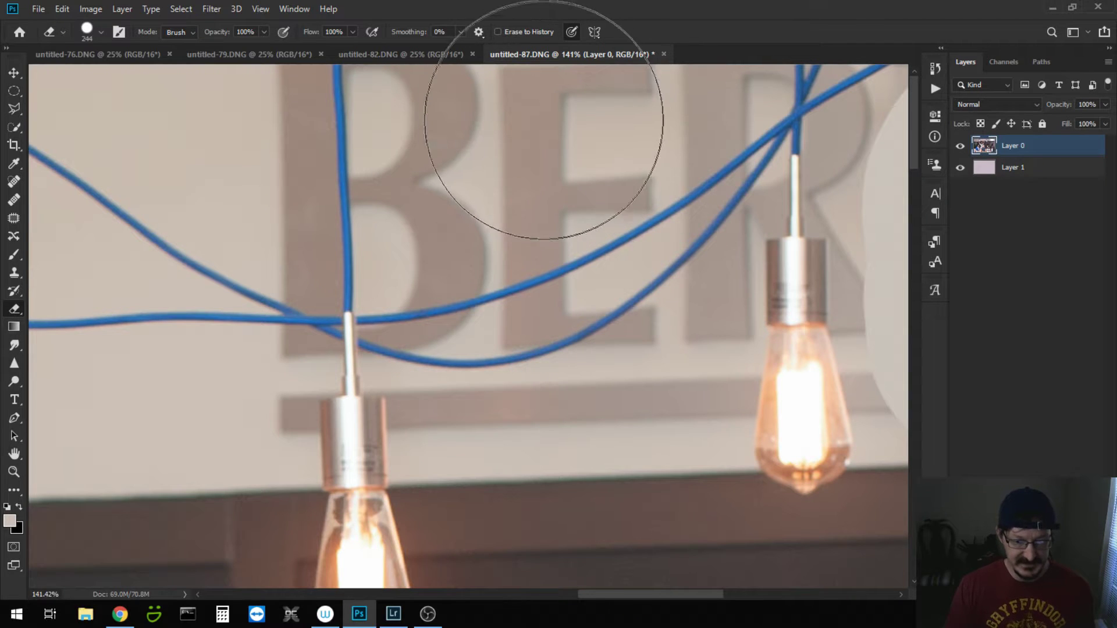
Step: Erase the upper parts of the letters B and E from the photo layer, between the hanging cord and the sloping blue cable
{"action": "mouse_move", "coordinate": [544, 119]}
{"action": "left_mouse_down"}
{"action": "mouse_move", "coordinate": [541, 62]}
{"action": "mouse_move", "coordinate": [524, 125]}
{"action": "mouse_move", "coordinate": [623, 75]}
{"action": "mouse_move", "coordinate": [653, 44]}
{"action": "mouse_move", "coordinate": [498, 104]}
{"action": "mouse_move", "coordinate": [477, 129]}
{"action": "mouse_move", "coordinate": [496, 149]}
{"action": "mouse_move", "coordinate": [529, 145]}
{"action": "left_mouse_up"}
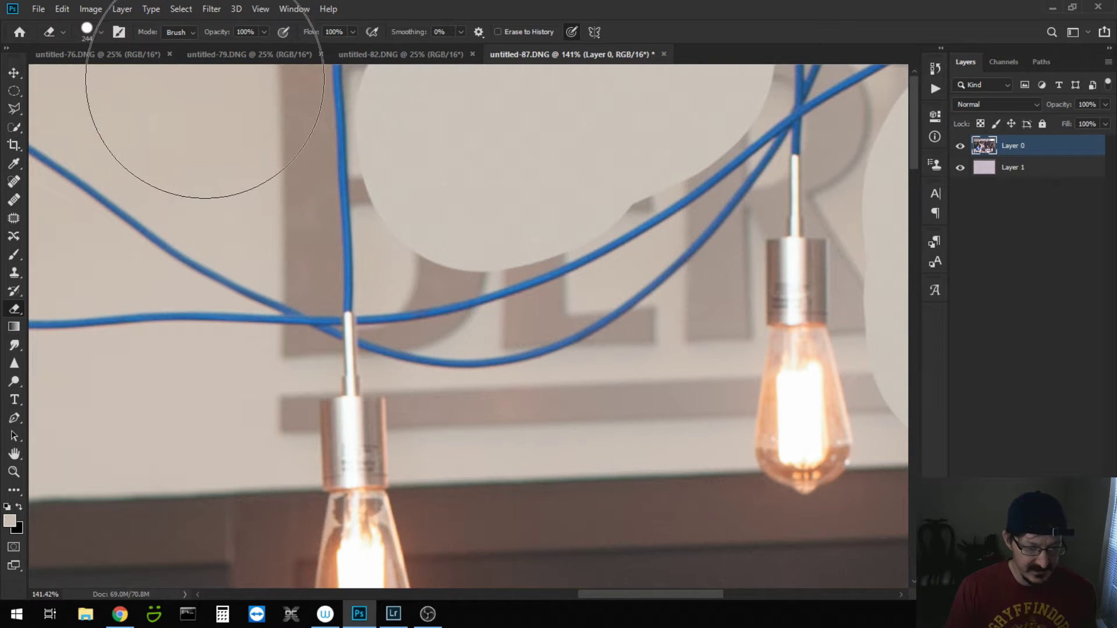
{"action": "mouse_move", "coordinate": [205, 79]}
{"action": "left_mouse_down"}
{"action": "mouse_move", "coordinate": [187, 87]}
{"action": "mouse_move", "coordinate": [219, 78]}
{"action": "left_mouse_up"}
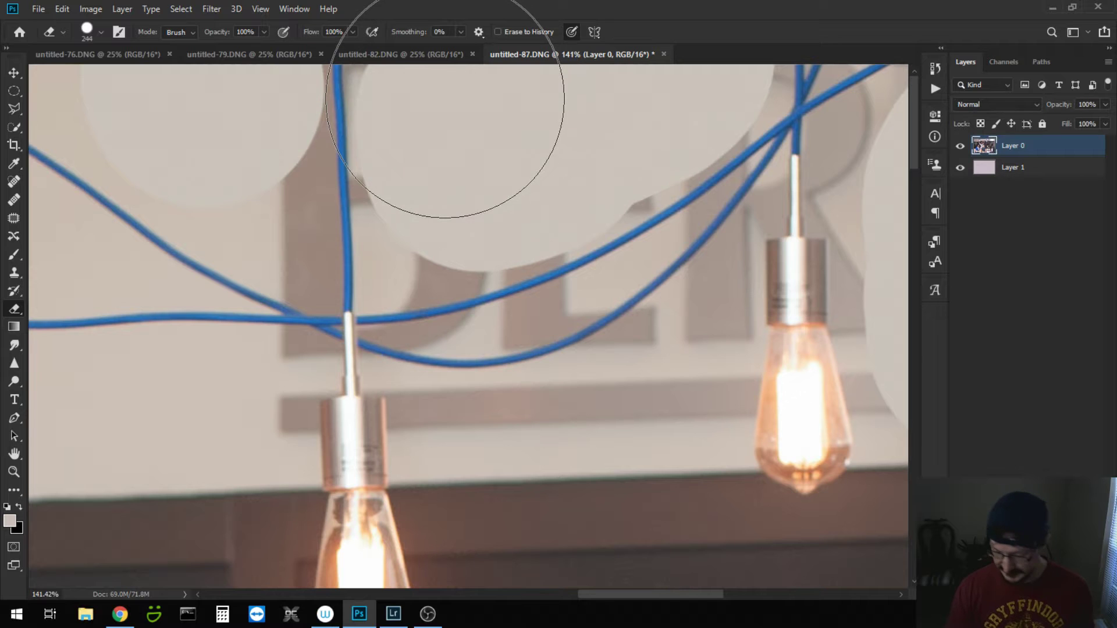
{"action": "key", "text": "ctrl+z"}
Step: Paint the sampled wall colour over the remains of the letters B and E around the hanging cord, above the cables
{"action": "key", "text": "b"}
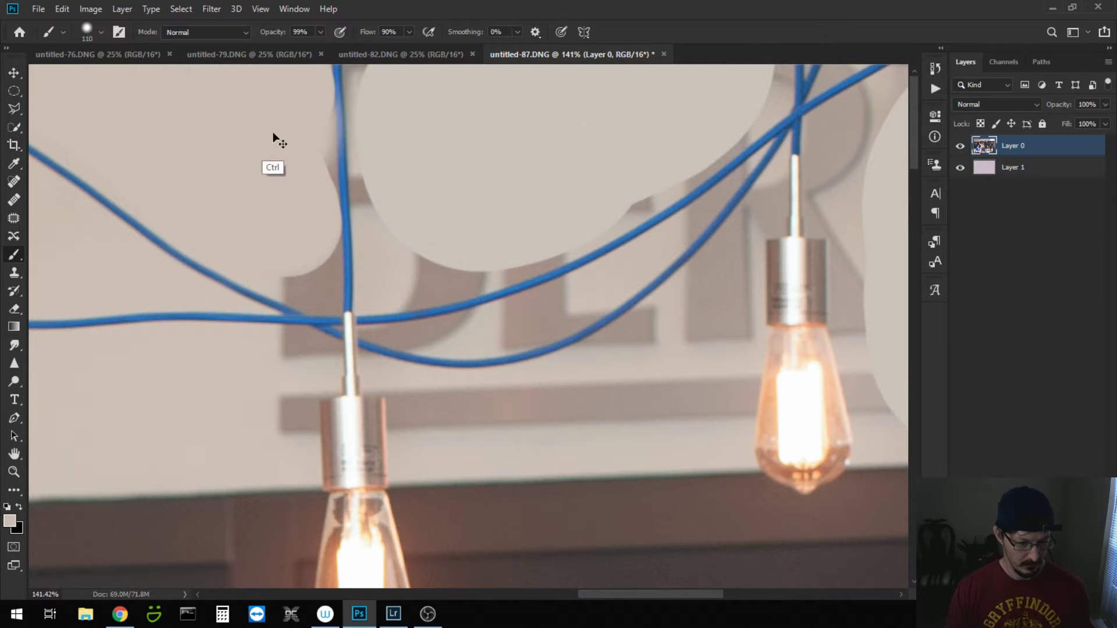
{"action": "left_click_drag", "start_coordinate": [334, 157], "coordinate": [313, 302]}
{"action": "key", "text": "bracketright"}
{"action": "key", "text": "bracketright"}
{"action": "key", "text": "bracketright"}
{"action": "key", "text": "bracketright"}
{"action": "key", "text": "bracketright"}
{"action": "key", "text": "bracketright"}
{"action": "key", "text": "bracketright"}
{"action": "key", "text": "bracketright"}
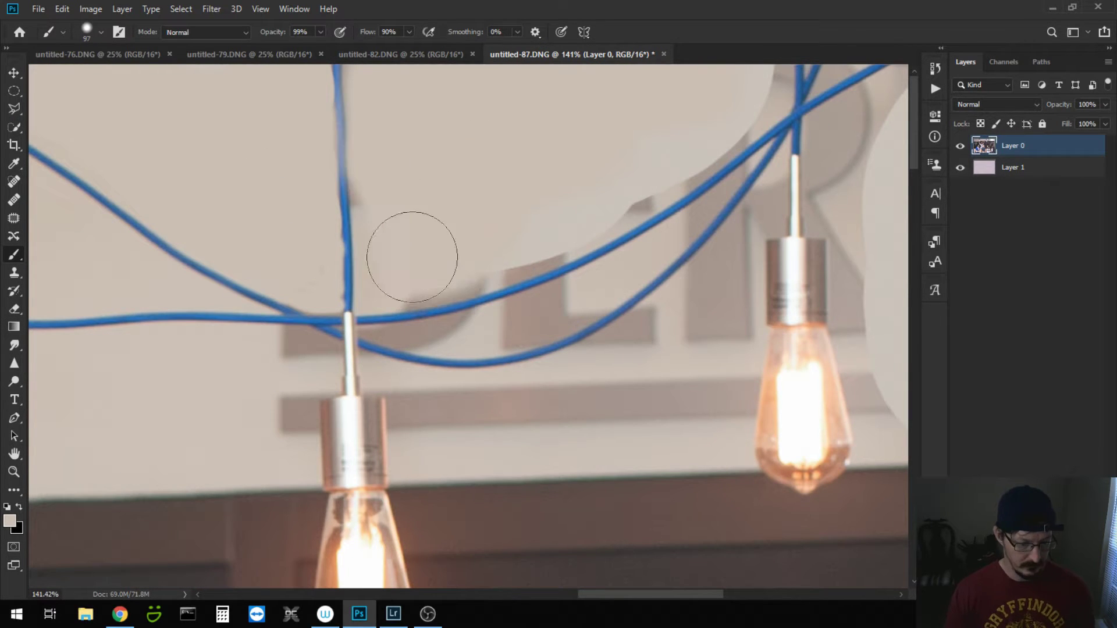
Step: Undo the last brush stroke and paint over the remaining letter parts and underline along and between the two blue cables
{"action": "key", "text": "ctrl+z"}
{"action": "mouse_move", "coordinate": [499, 261]}
{"action": "left_mouse_down"}
{"action": "mouse_move", "coordinate": [543, 406]}
{"action": "mouse_move", "coordinate": [713, 331]}
{"action": "mouse_move", "coordinate": [731, 214]}
{"action": "mouse_move", "coordinate": [692, 224]}
{"action": "mouse_move", "coordinate": [709, 239]}
{"action": "left_mouse_up"}
{"action": "left_click_drag", "start_coordinate": [727, 175], "coordinate": [745, 198]}
{"action": "left_click_drag", "start_coordinate": [454, 320], "coordinate": [372, 343]}
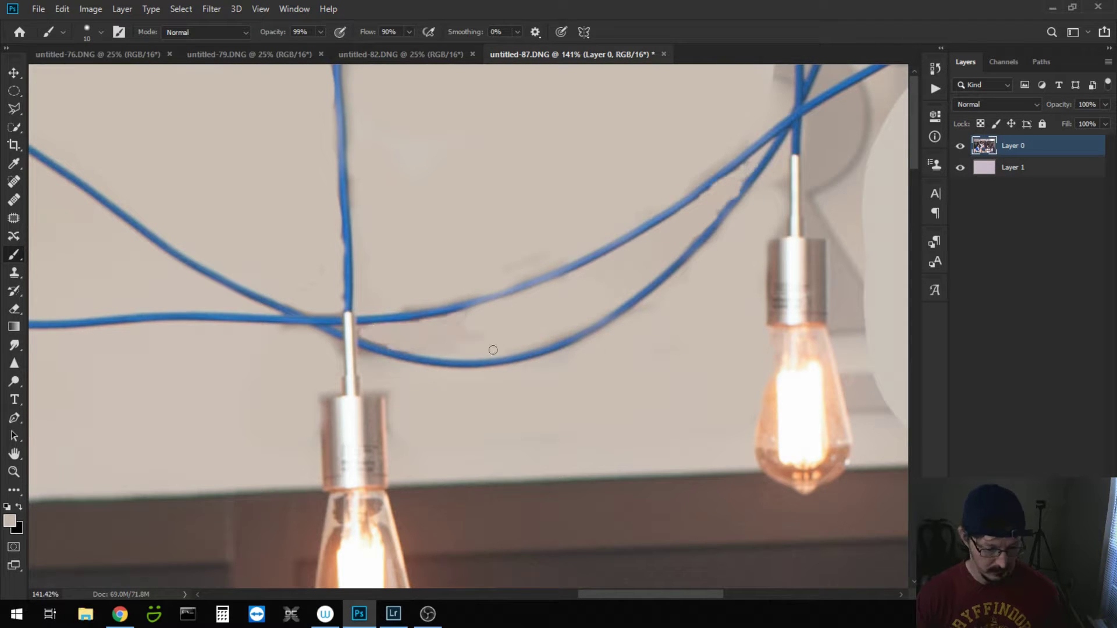
Step: Paint over the rest of the letter R and the underline beside the next hanging bulb
{"action": "scroll", "coordinate": [498, 445], "scroll_direction": "right", "scroll_amount": 8}
{"action": "mouse_move", "coordinate": [401, 407]}
{"action": "left_mouse_down"}
{"action": "mouse_move", "coordinate": [382, 390]}
{"action": "mouse_move", "coordinate": [413, 212]}
{"action": "mouse_move", "coordinate": [351, 150]}
{"action": "mouse_move", "coordinate": [370, 89]}
{"action": "left_mouse_up"}
{"action": "key", "text": "z"}
{"action": "key", "text": "ctrl+0"}
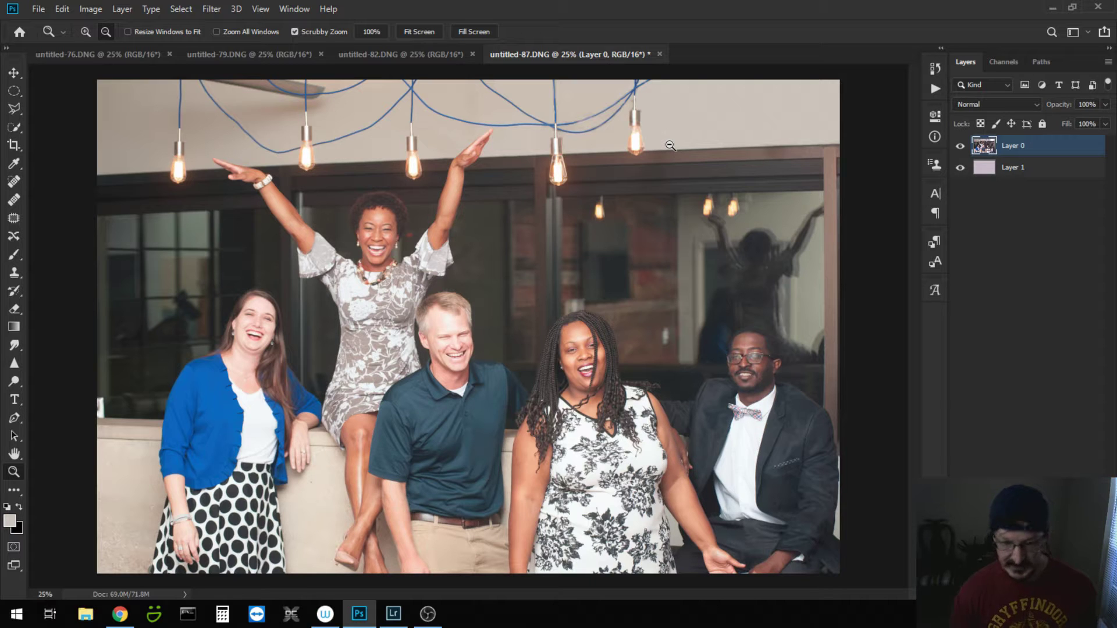
Step: Merge the visible layers of untitled-87.DNG and paste the cleaned photo as a new layer into untitled-82.DNG
{"action": "right_click", "coordinate": [1024, 176]}
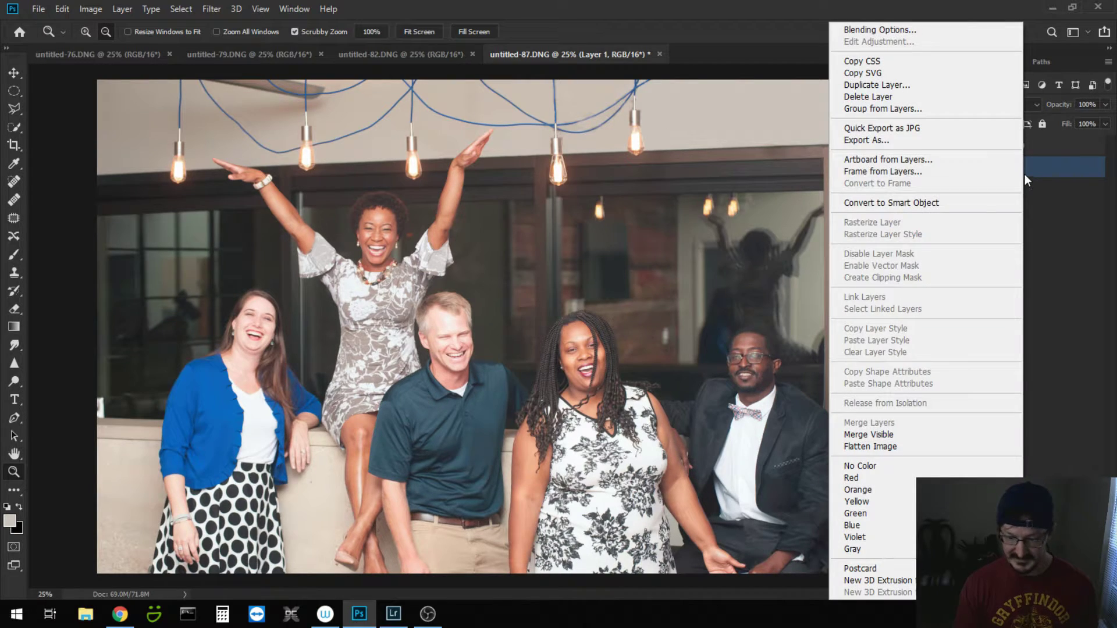
{"action": "left_click", "coordinate": [901, 434]}
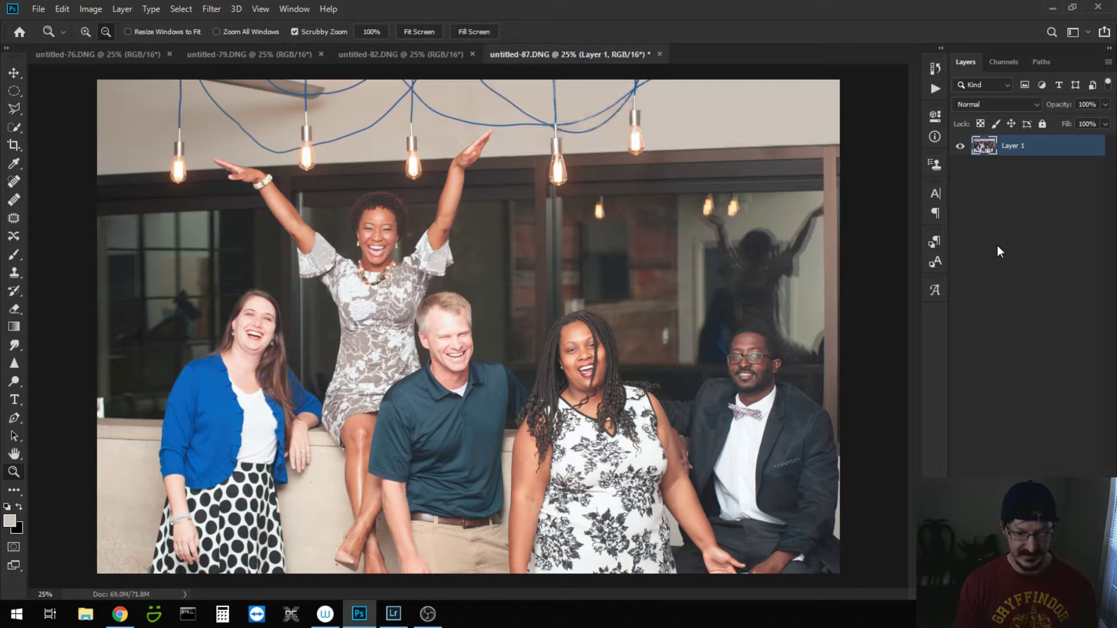
{"action": "left_click", "coordinate": [400, 56]}
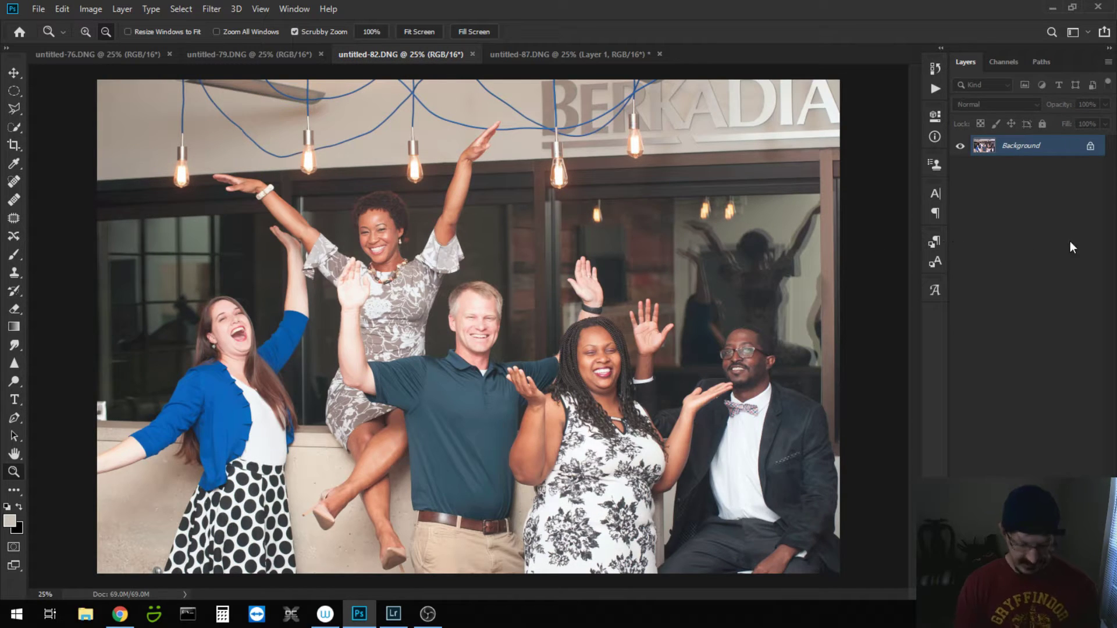
{"action": "key", "text": "ctrl+v"}
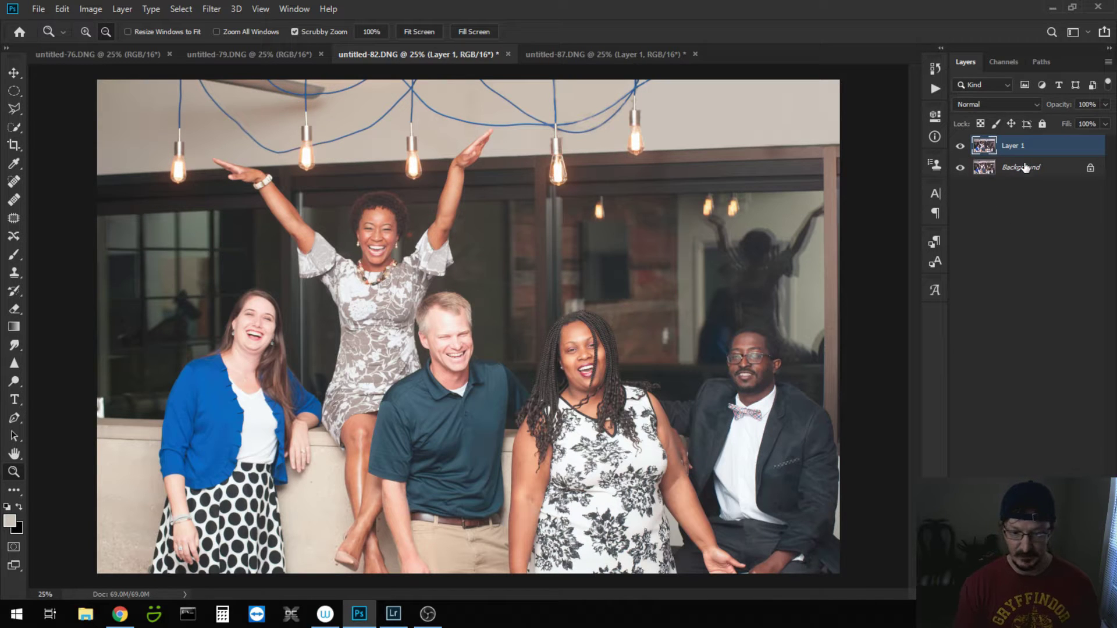
Step: Unlock the Background layer in untitled-82.DNG and move the pasted Layer 1 beneath it
{"action": "left_click", "coordinate": [1089, 169]}
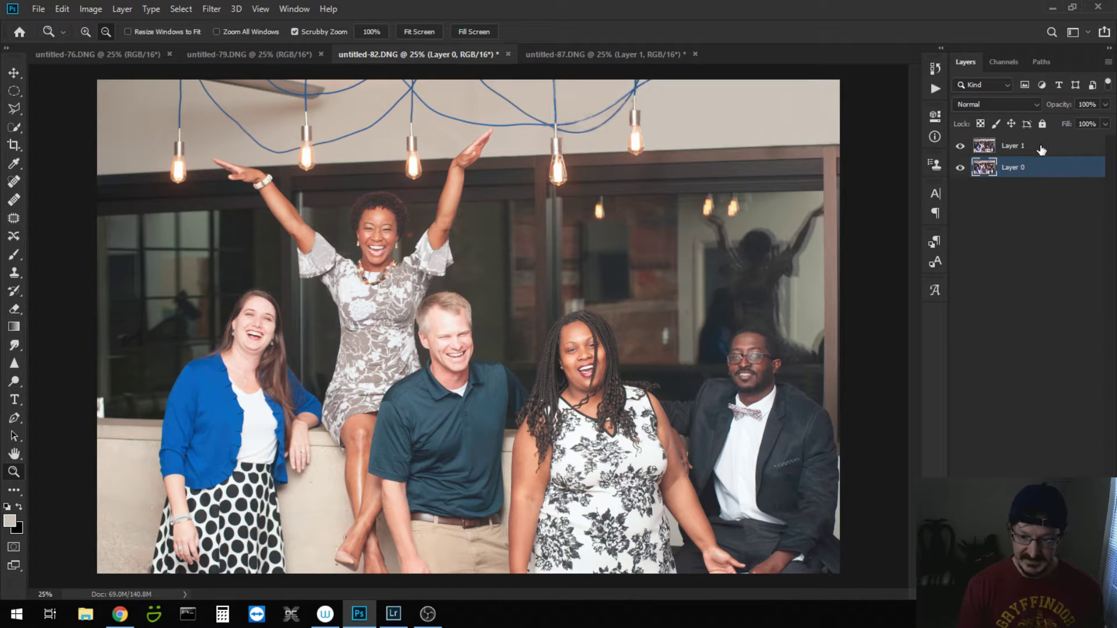
{"action": "left_click", "coordinate": [1038, 149]}
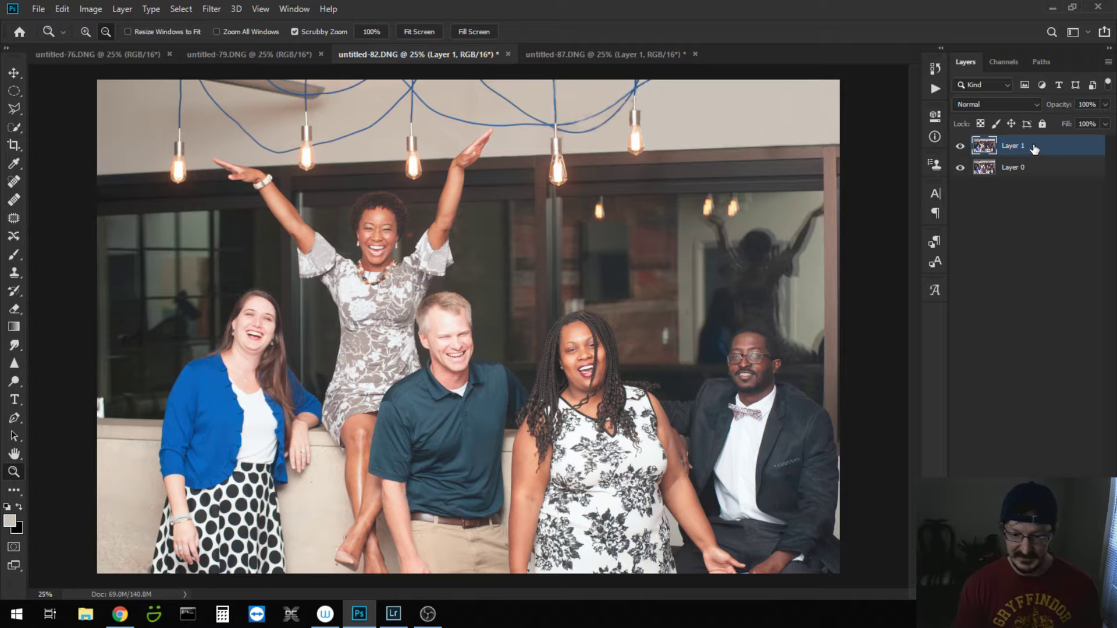
{"action": "left_click_drag", "start_coordinate": [1036, 149], "coordinate": [1048, 181]}
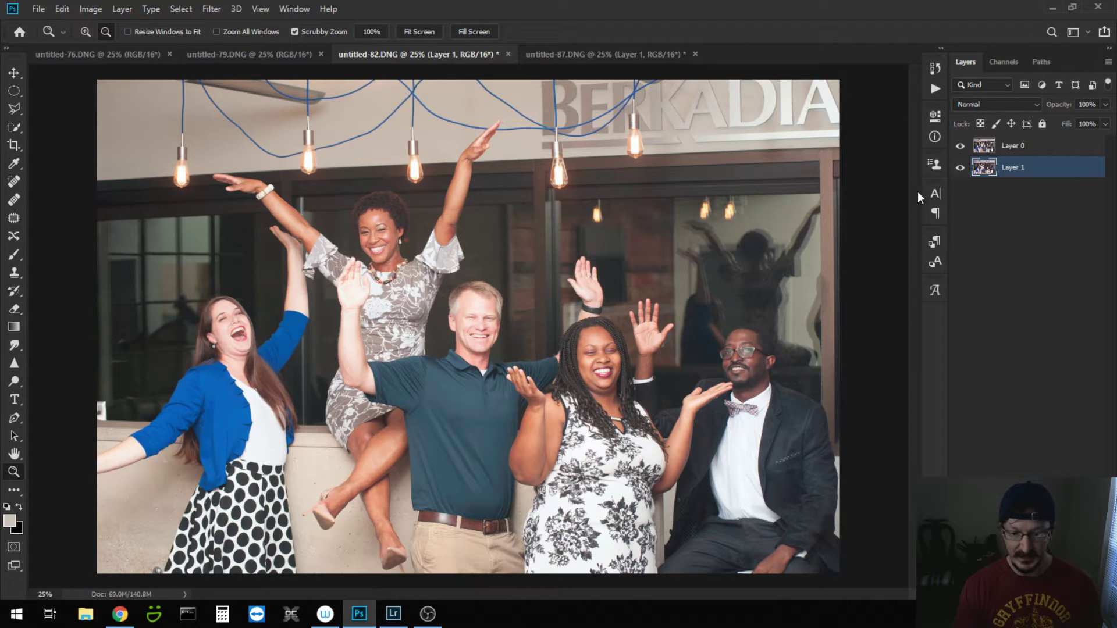
Step: Auto-align Layer 0 and Layer 1 of untitled-82.DNG using the Auto projection
{"action": "left_click", "coordinate": [1030, 146], "text": "shift"}
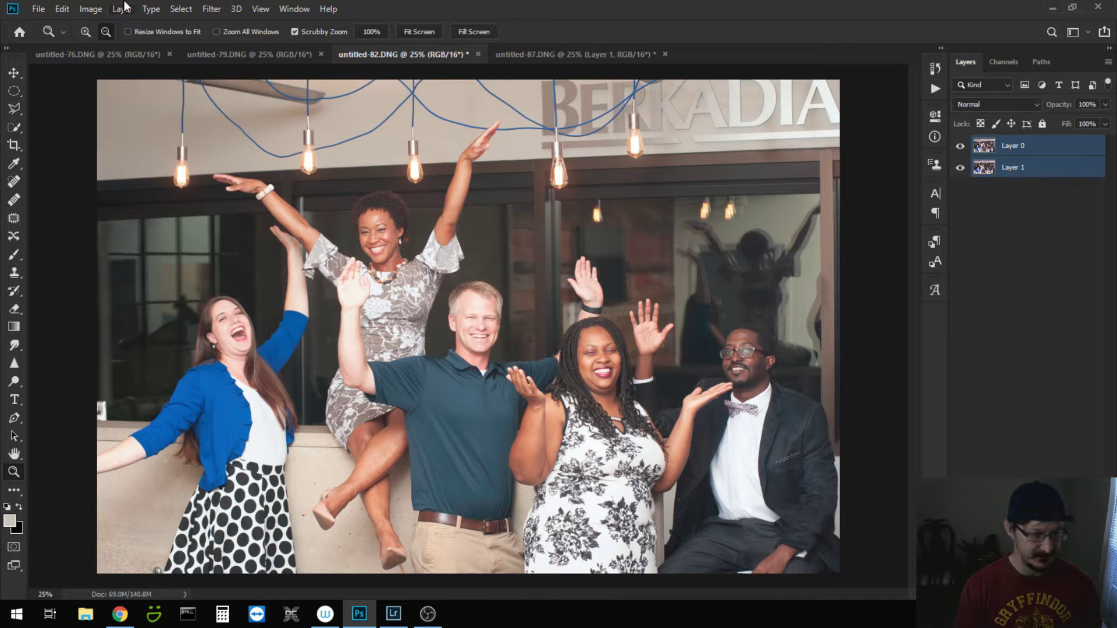
{"action": "left_click", "coordinate": [61, 9]}
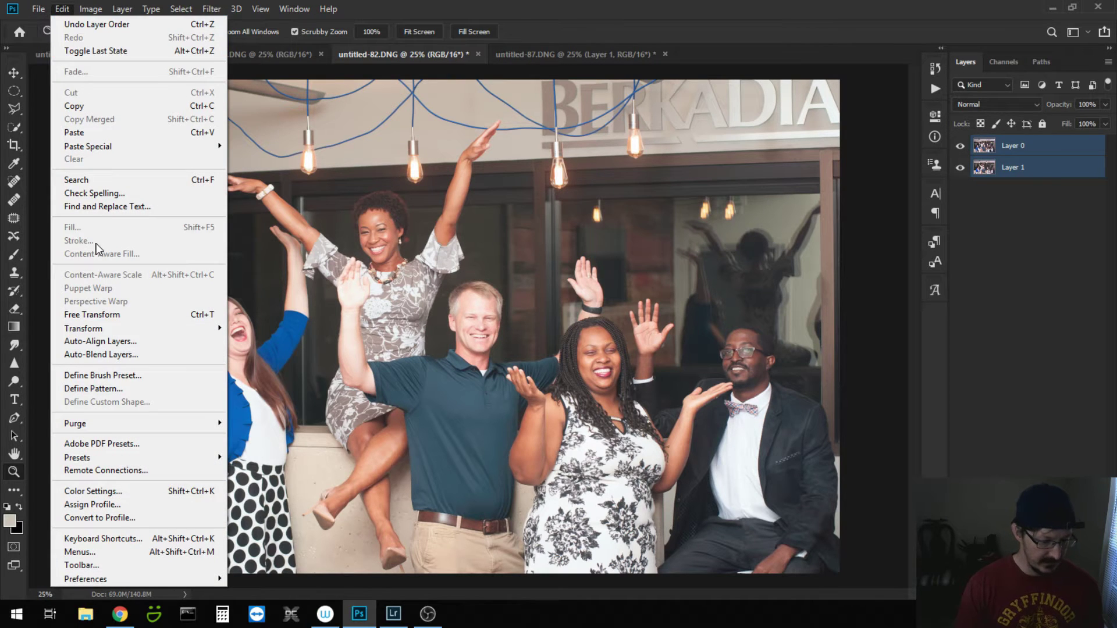
{"action": "left_click", "coordinate": [116, 342]}
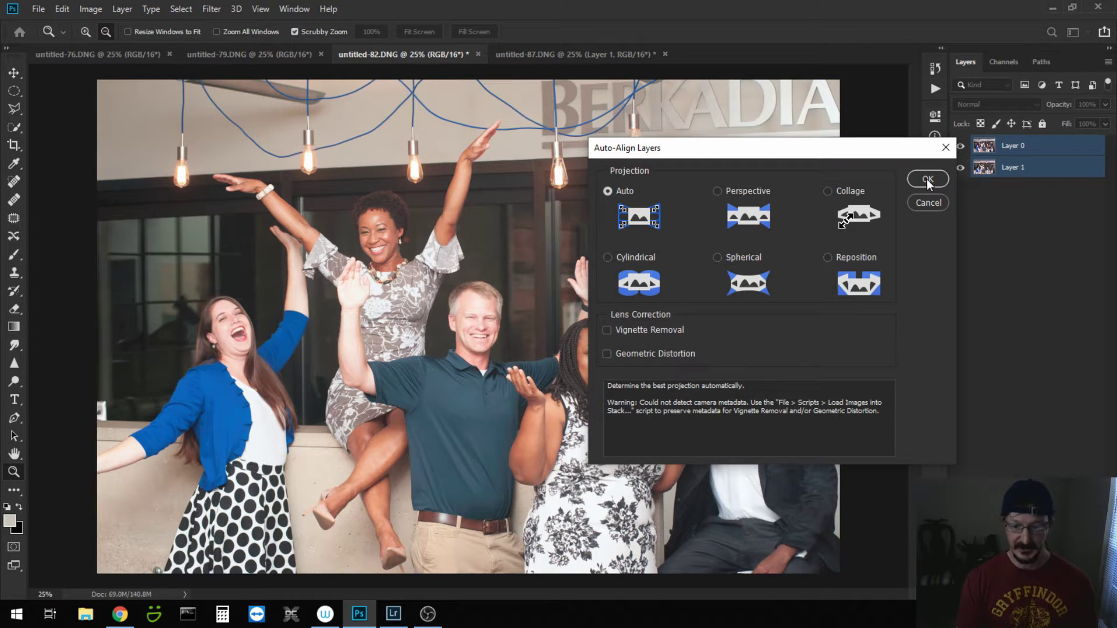
{"action": "left_click", "coordinate": [928, 180]}
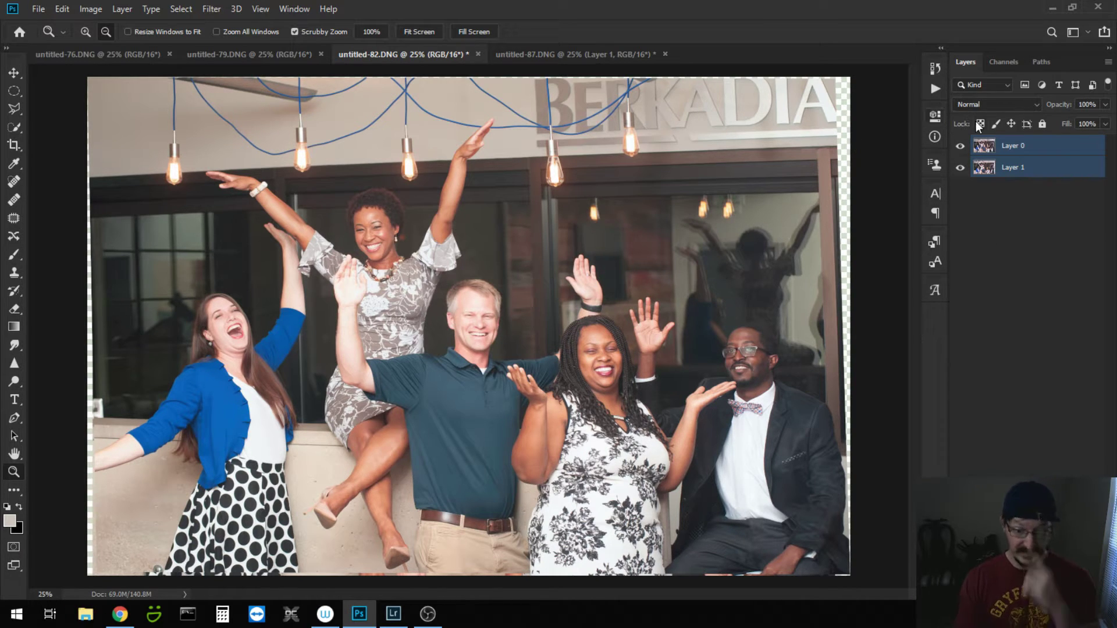
Step: Erase the BERKADIA sign from Layer 0 of untitled-82.DNG, exposing the clean wall of the layer underneath
{"action": "left_click_drag", "start_coordinate": [791, 107], "coordinate": [785, 131]}
{"action": "key", "text": "e"}
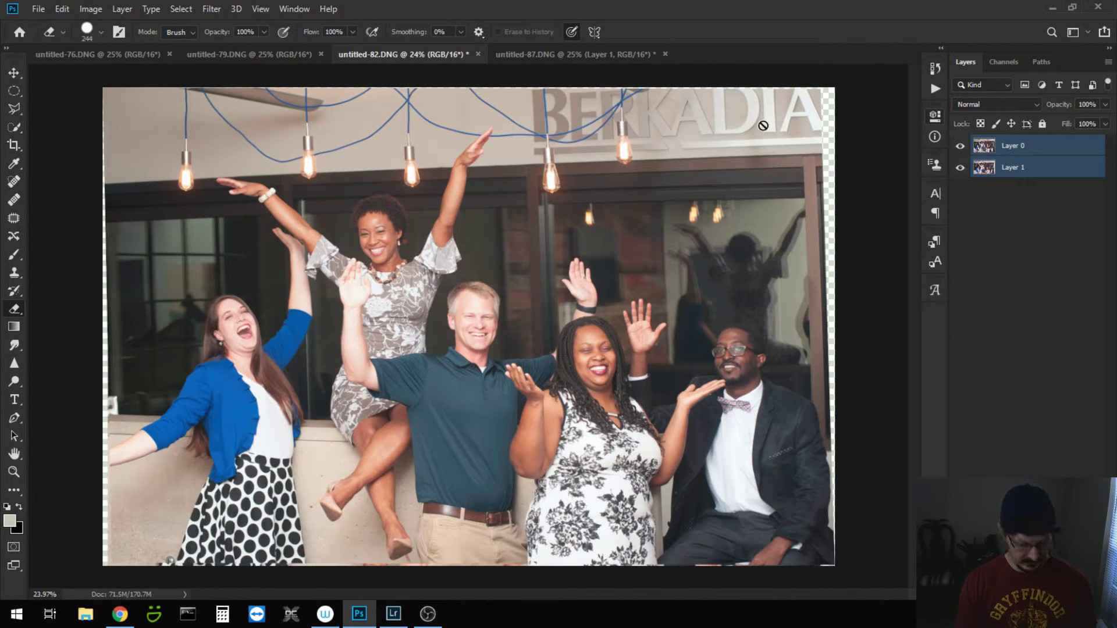
{"action": "left_click", "coordinate": [1033, 146]}
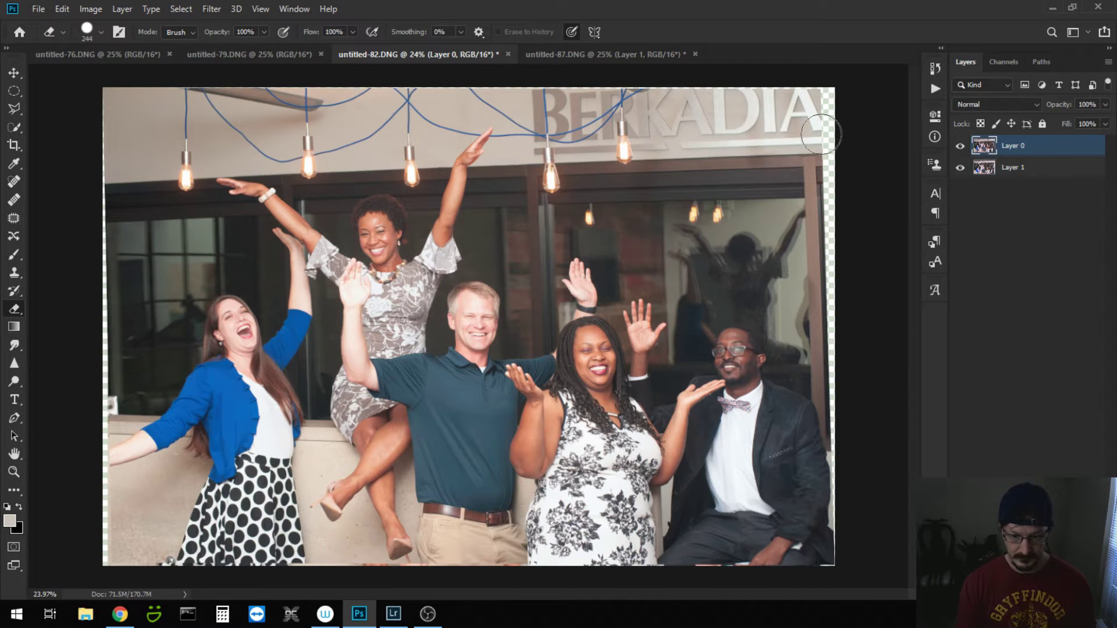
{"action": "mouse_move", "coordinate": [800, 107]}
{"action": "left_mouse_down"}
{"action": "mouse_move", "coordinate": [748, 109]}
{"action": "mouse_move", "coordinate": [796, 102]}
{"action": "mouse_move", "coordinate": [811, 127]}
{"action": "mouse_move", "coordinate": [742, 132]}
{"action": "mouse_move", "coordinate": [699, 125]}
{"action": "mouse_move", "coordinate": [711, 92]}
{"action": "mouse_move", "coordinate": [609, 98]}
{"action": "mouse_move", "coordinate": [717, 92]}
{"action": "mouse_move", "coordinate": [505, 108]}
{"action": "mouse_move", "coordinate": [535, 102]}
{"action": "mouse_move", "coordinate": [553, 131]}
{"action": "mouse_move", "coordinate": [546, 138]}
{"action": "mouse_move", "coordinate": [704, 130]}
{"action": "mouse_move", "coordinate": [636, 124]}
{"action": "left_mouse_up"}
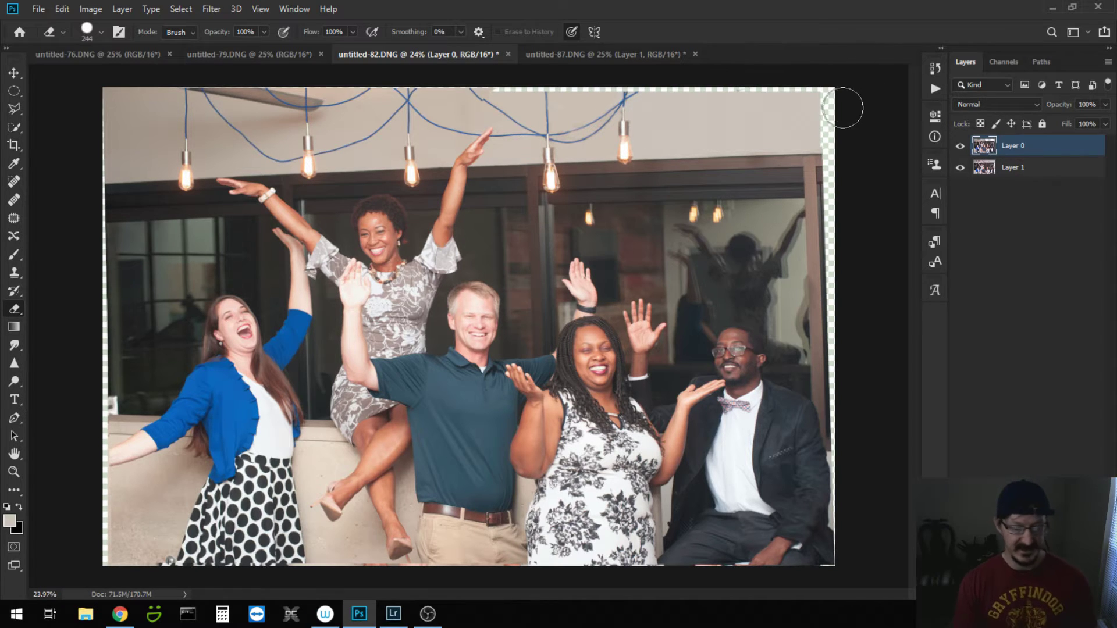
Step: Paste the cleaned photo as a new layer into untitled-79.DNG and unlock its Background layer
{"action": "left_click", "coordinate": [277, 59]}
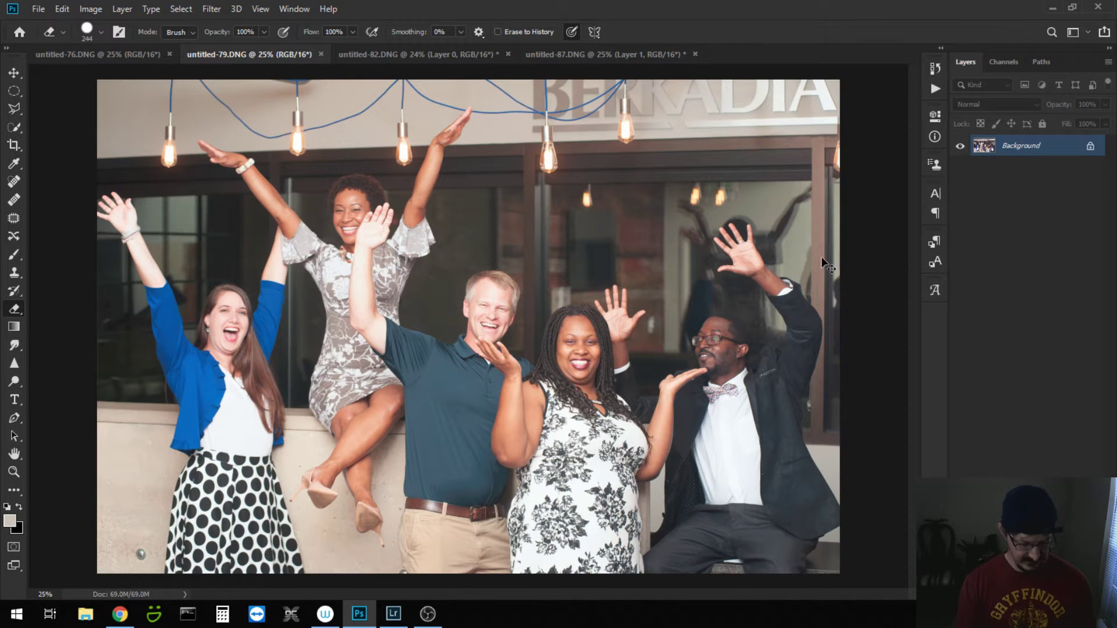
{"action": "key", "text": "ctrl+v"}
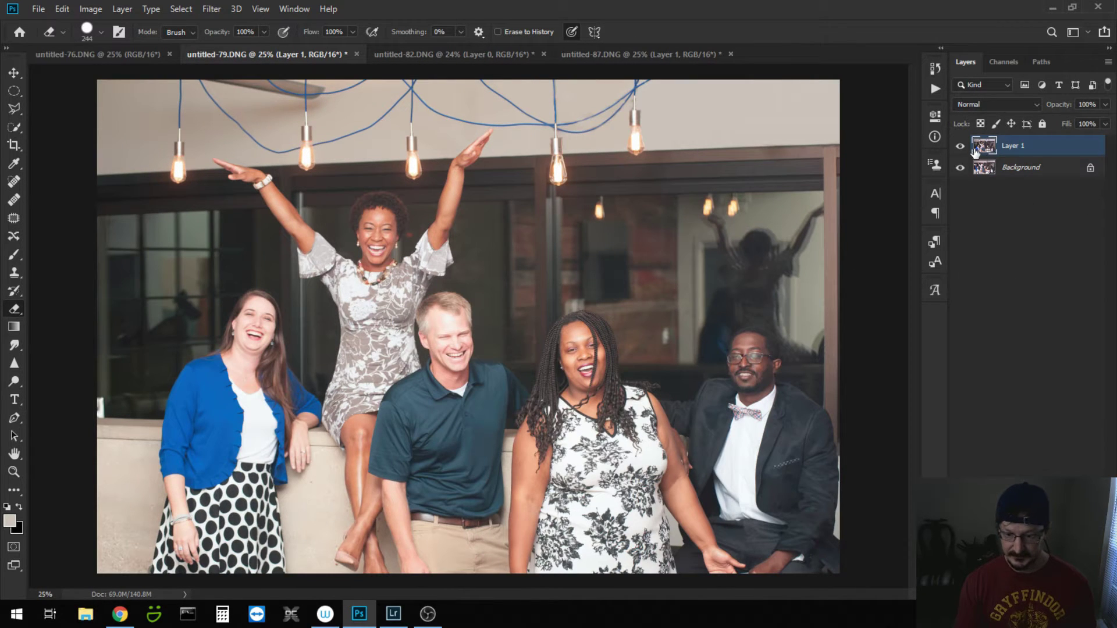
{"action": "left_click", "coordinate": [1090, 168]}
{"action": "mouse_move", "coordinate": [1053, 174]}
{"action": "left_mouse_down"}
{"action": "mouse_move", "coordinate": [1047, 153]}
{"action": "mouse_move", "coordinate": [1055, 174]}
{"action": "left_mouse_up"}
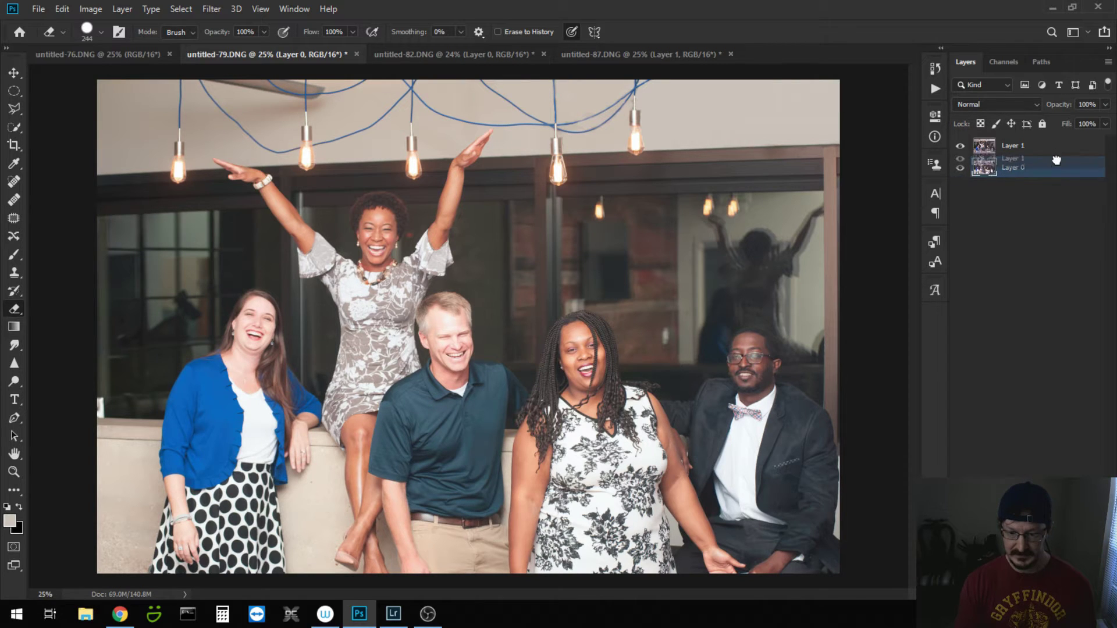
Step: Auto-align Layer 1 and Layer 0 of untitled-79.DNG using the Auto projection, and deselect both layers
{"action": "left_click", "coordinate": [1058, 153]}
{"action": "left_click", "coordinate": [1059, 171], "text": "shift"}
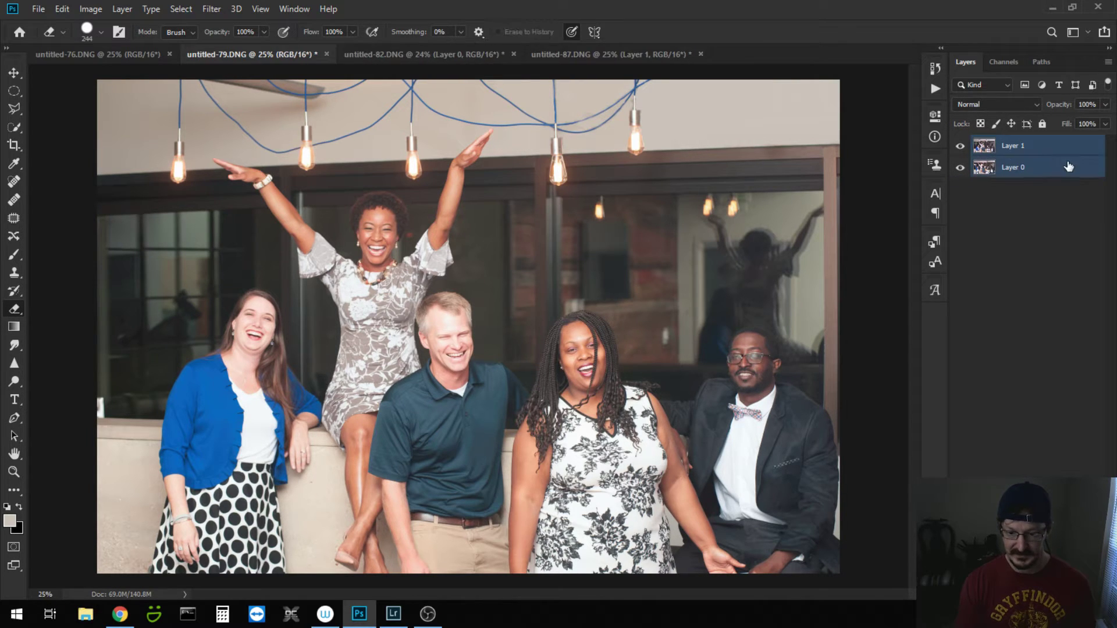
{"action": "left_click", "coordinate": [60, 9]}
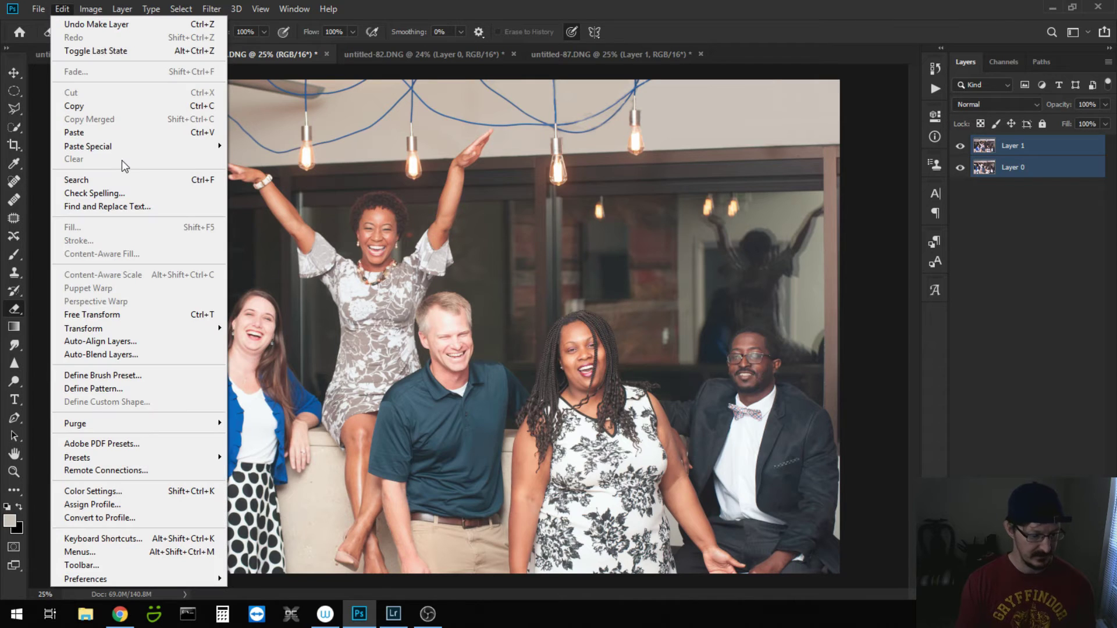
{"action": "left_click", "coordinate": [111, 342]}
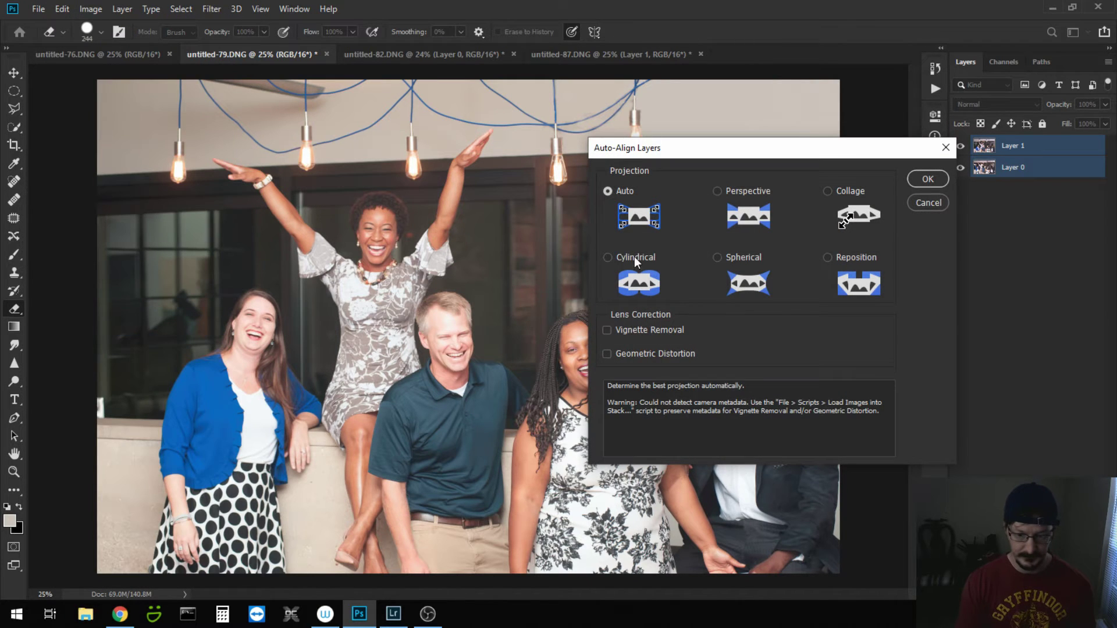
{"action": "left_click", "coordinate": [923, 179]}
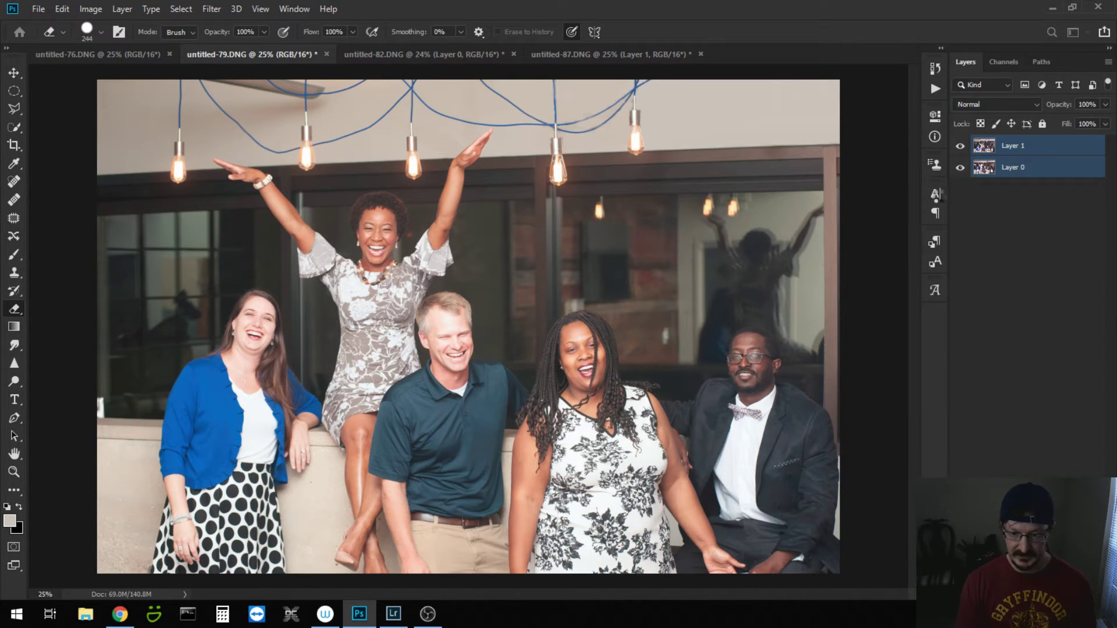
{"action": "left_click", "coordinate": [1058, 215]}
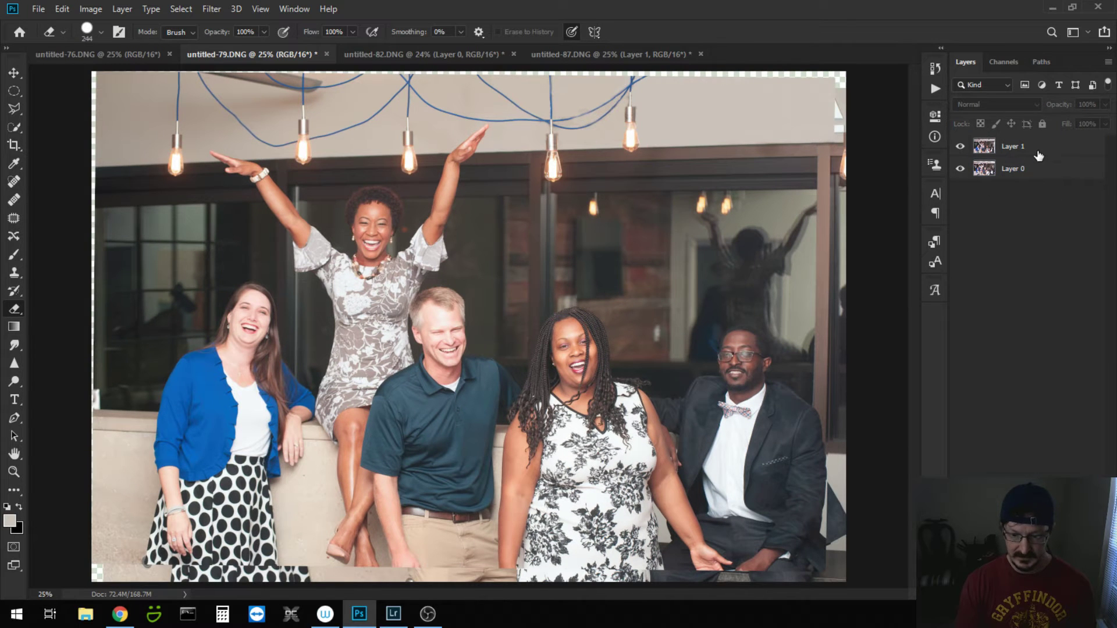
Step: Place Layer 0 above Layer 1 in untitled-79.DNG and erase the BERKADIA sign from Layer 0
{"action": "left_click", "coordinate": [1039, 152]}
{"action": "left_click_drag", "start_coordinate": [1038, 169], "coordinate": [1038, 143]}
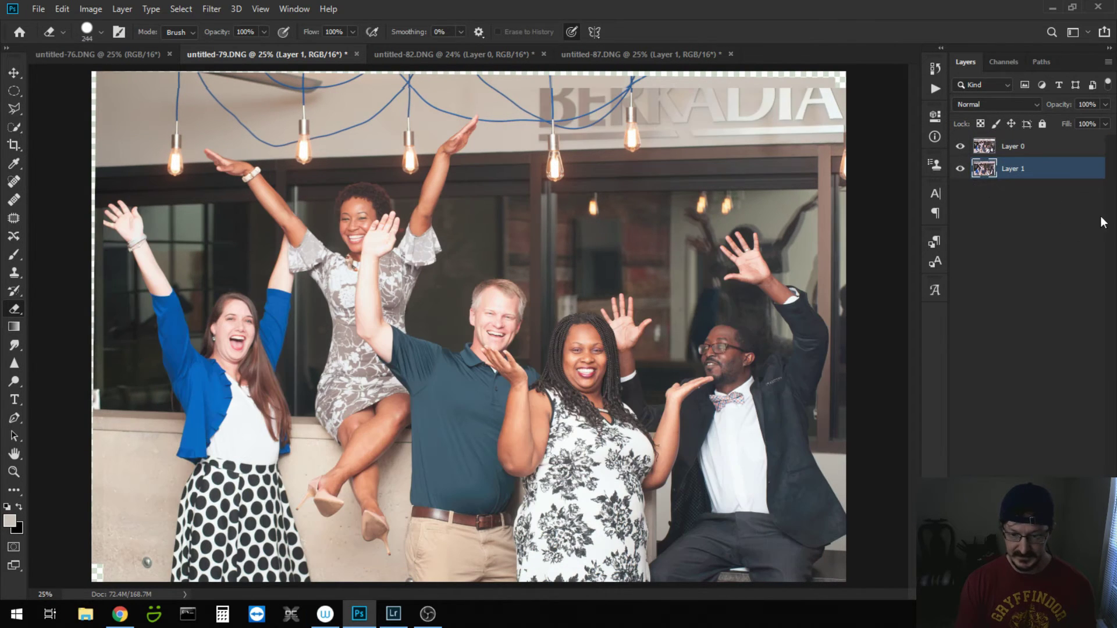
{"action": "mouse_move", "coordinate": [835, 107]}
{"action": "left_mouse_down"}
{"action": "mouse_move", "coordinate": [628, 97]}
{"action": "mouse_move", "coordinate": [687, 91]}
{"action": "mouse_move", "coordinate": [549, 94]}
{"action": "mouse_move", "coordinate": [542, 114]}
{"action": "mouse_move", "coordinate": [713, 112]}
{"action": "mouse_move", "coordinate": [618, 127]}
{"action": "mouse_move", "coordinate": [760, 119]}
{"action": "mouse_move", "coordinate": [648, 105]}
{"action": "left_mouse_up"}
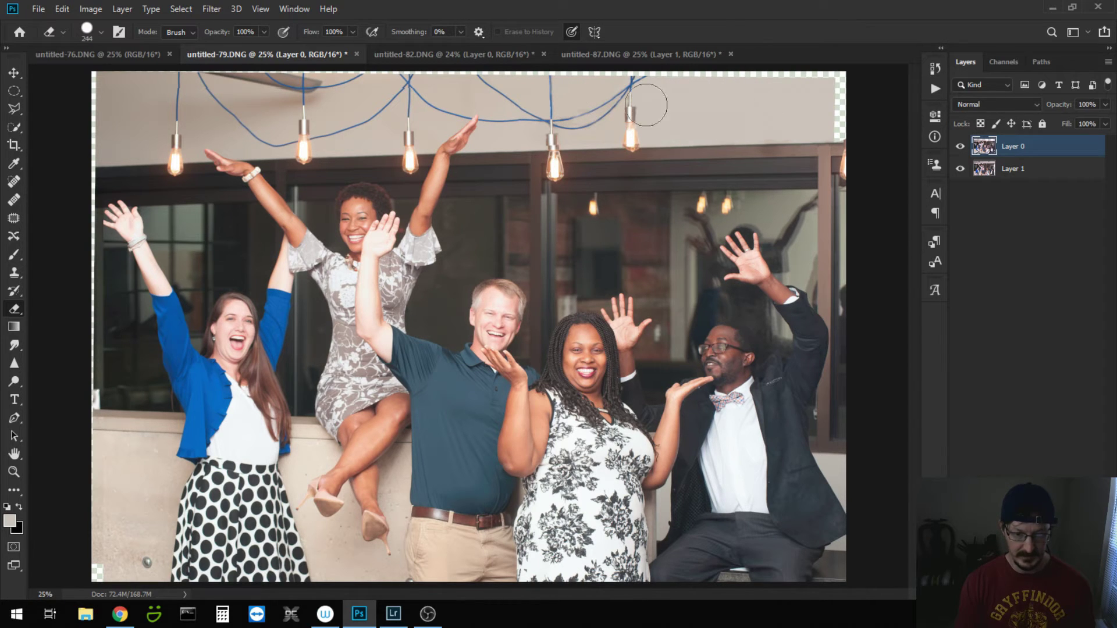
Step: Paste the cleaned photo as a new layer into untitled-76.DNG and unlock its Background layer
{"action": "left_click", "coordinate": [134, 55]}
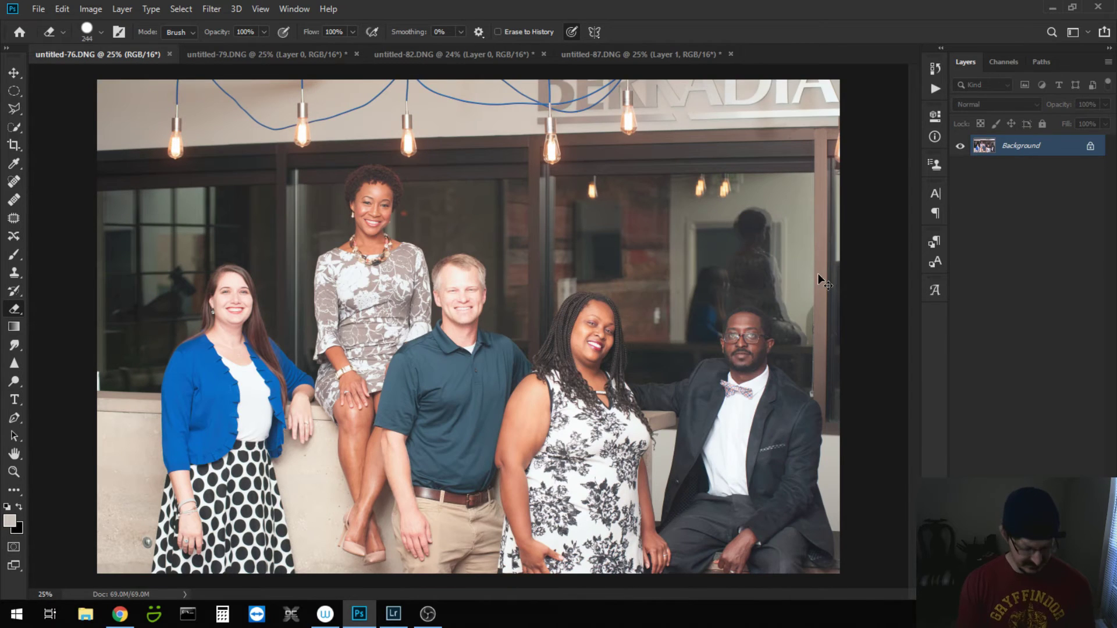
{"action": "left_click_drag", "start_coordinate": [820, 275], "coordinate": [820, 275]}
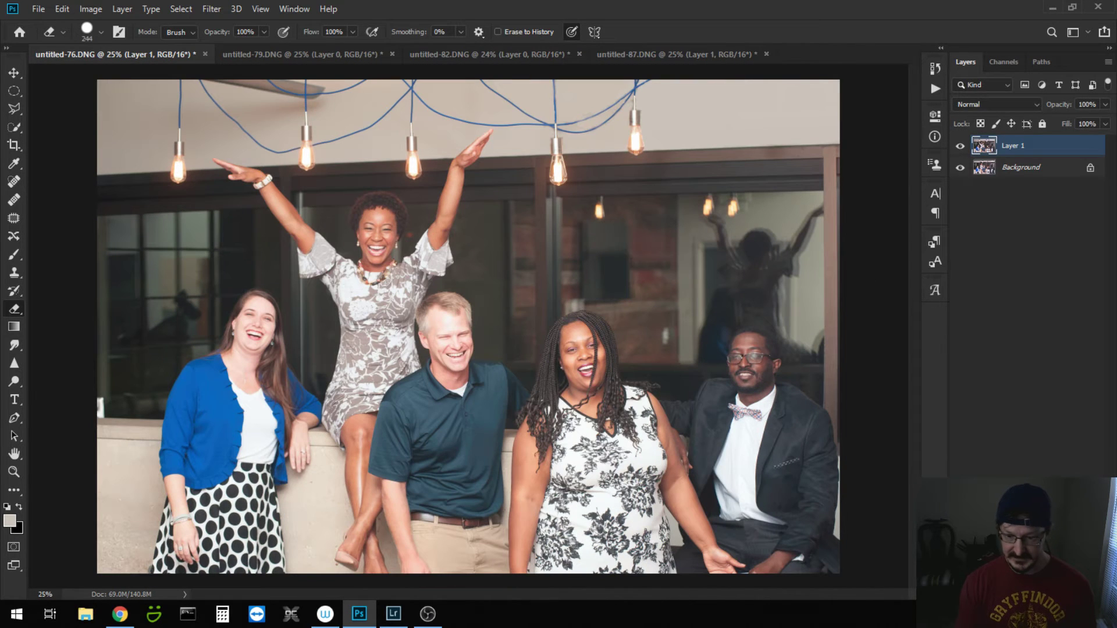
{"action": "left_click", "coordinate": [1090, 169]}
Step: Auto-align Layer 1 and Layer 0 of untitled-76.DNG
{"action": "left_click", "coordinate": [1046, 148], "text": "shift"}
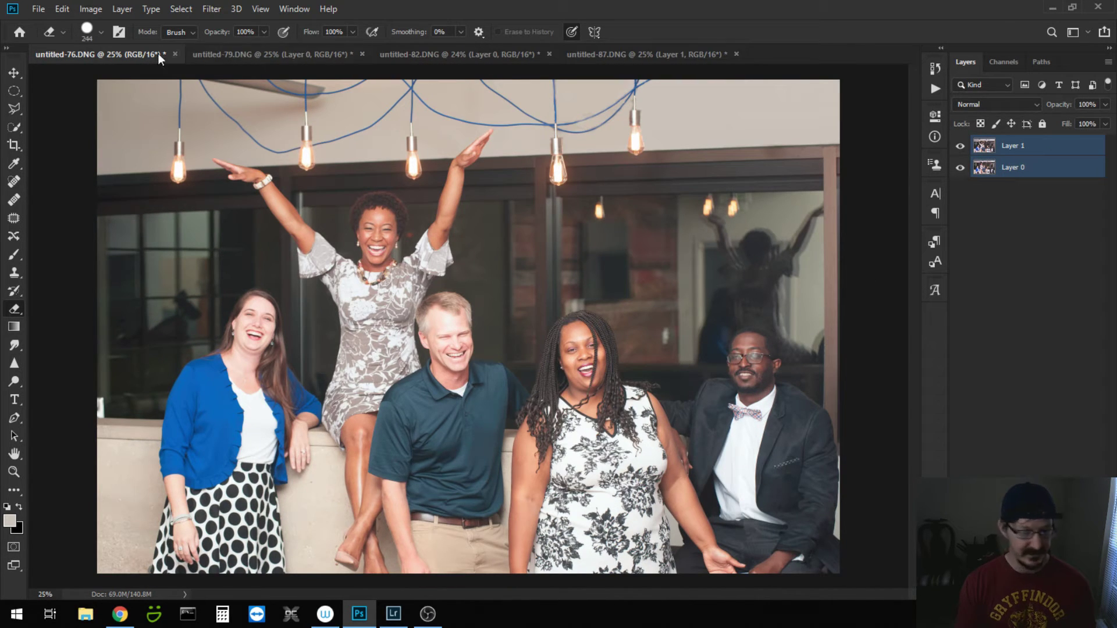
{"action": "left_click", "coordinate": [71, 8]}
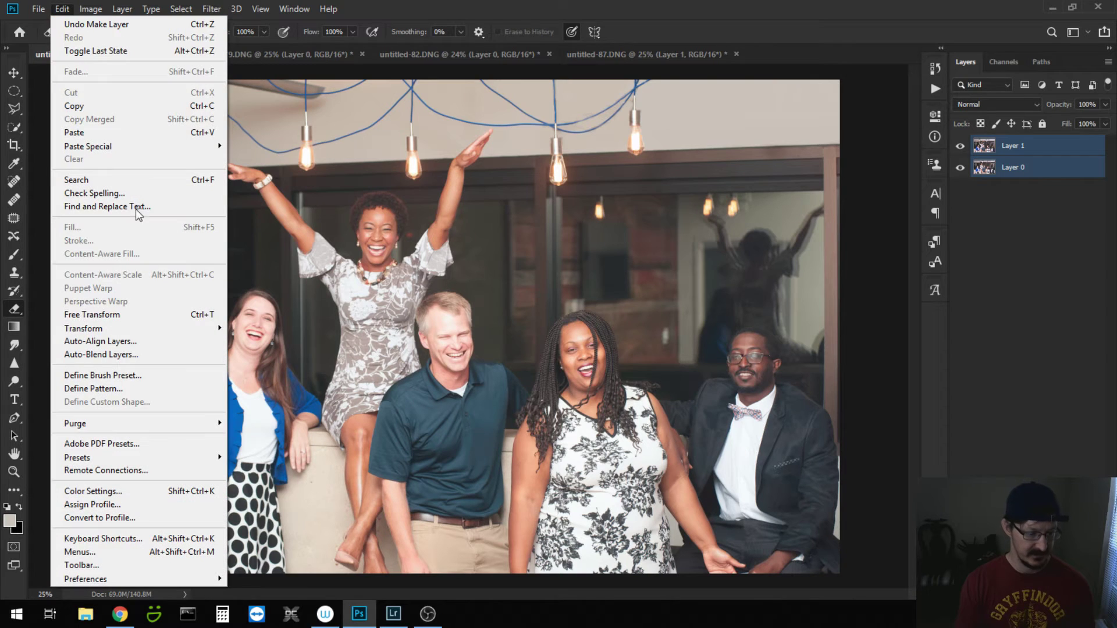
{"action": "left_click", "coordinate": [121, 341]}
{"action": "left_click", "coordinate": [929, 180]}
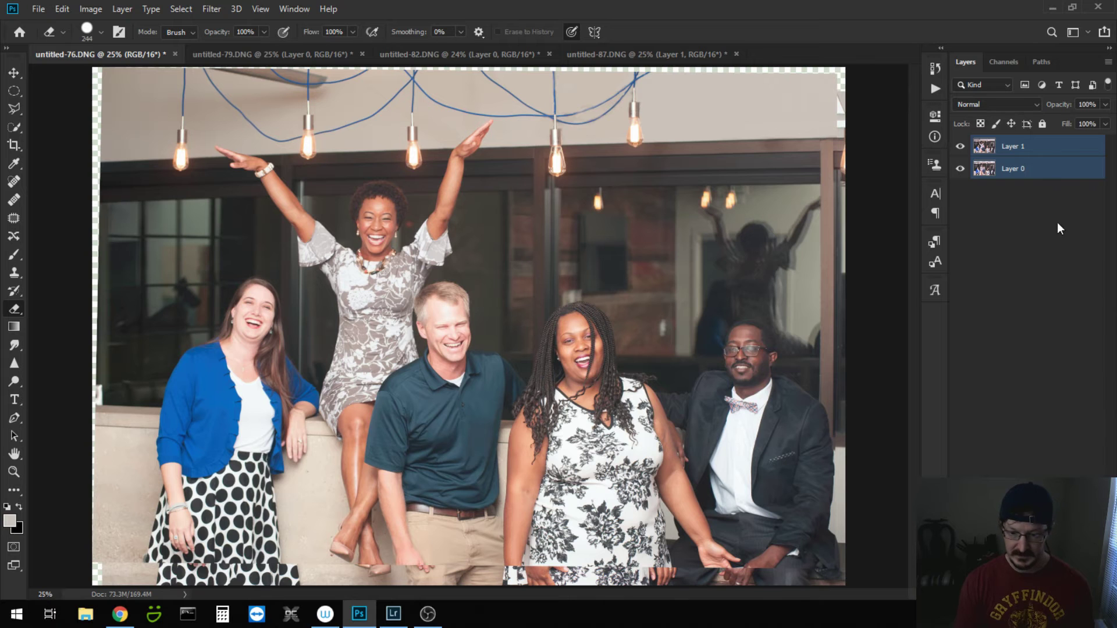
Step: Move Layer 1 beneath Layer 0 in untitled-76.DNG and erase the BERKADIA sign from Layer 0
{"action": "left_click", "coordinate": [1032, 150]}
{"action": "left_click_drag", "start_coordinate": [1032, 150], "coordinate": [1035, 178]}
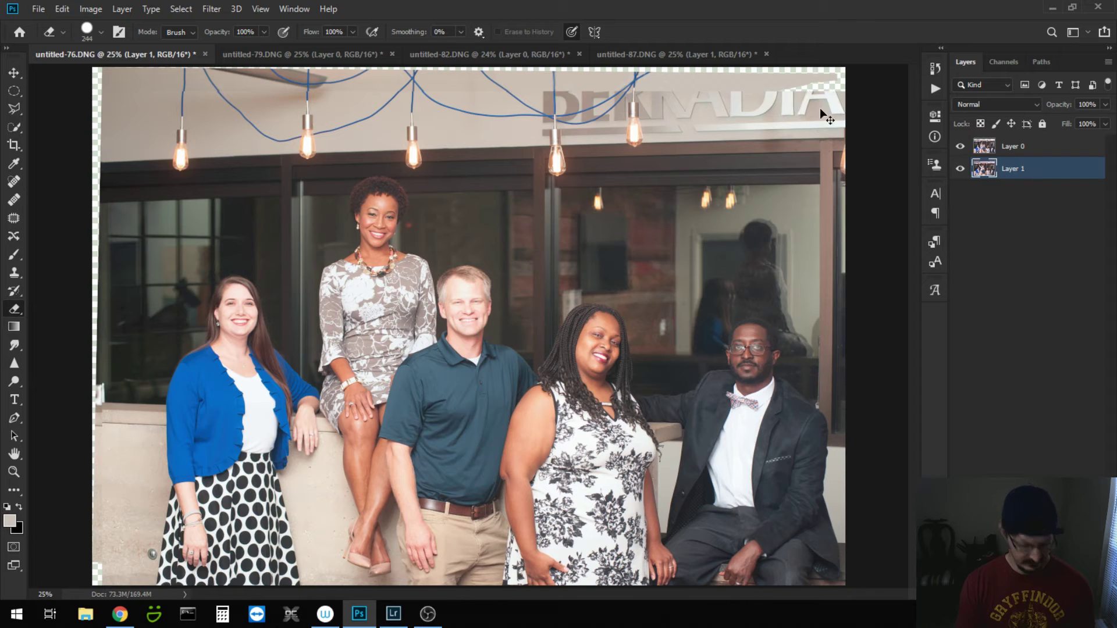
{"action": "left_click", "coordinate": [1029, 146]}
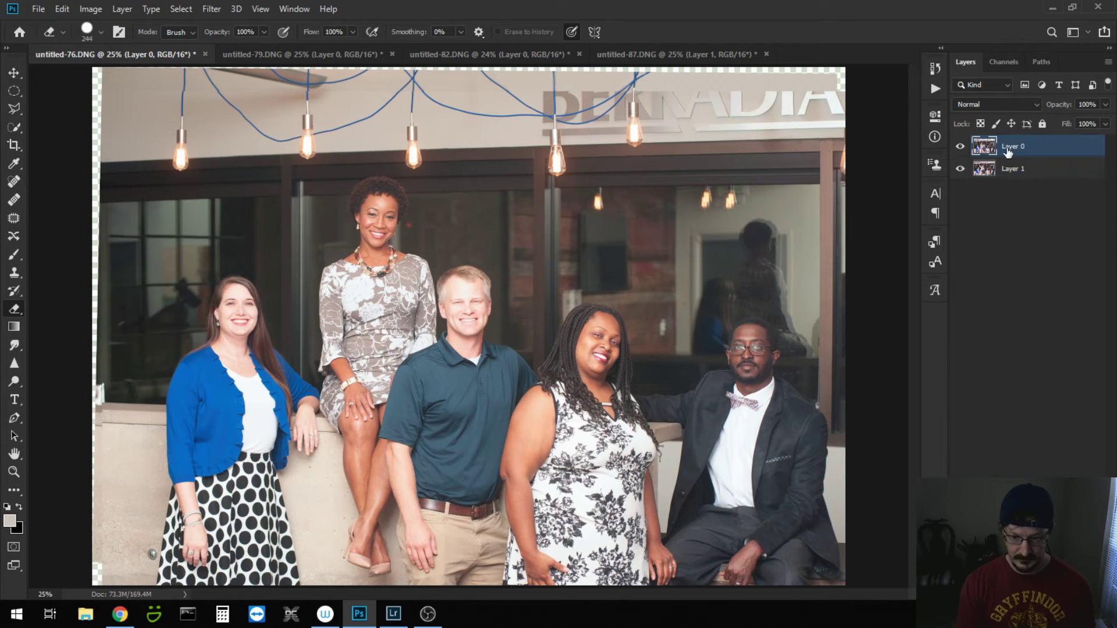
{"action": "mouse_move", "coordinate": [836, 106]}
{"action": "left_mouse_down"}
{"action": "mouse_move", "coordinate": [806, 119]}
{"action": "mouse_move", "coordinate": [718, 108]}
{"action": "mouse_move", "coordinate": [768, 98]}
{"action": "mouse_move", "coordinate": [542, 107]}
{"action": "mouse_move", "coordinate": [543, 121]}
{"action": "mouse_move", "coordinate": [594, 123]}
{"action": "left_mouse_up"}
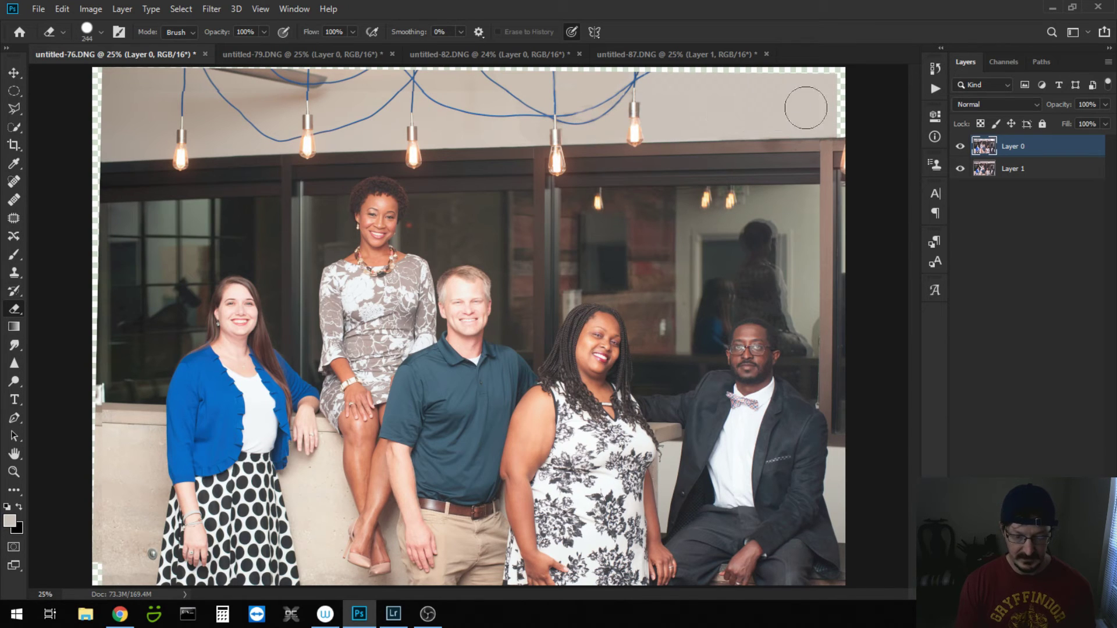